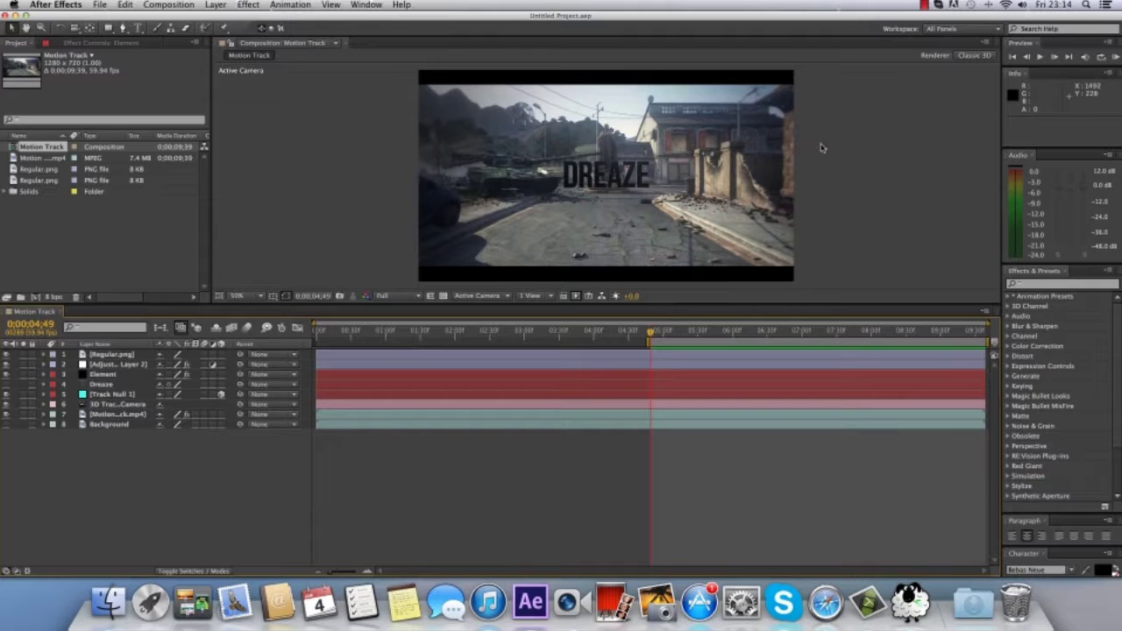
Play a RAM preview of the finished Motion Track composition.
left_click(1114, 57)
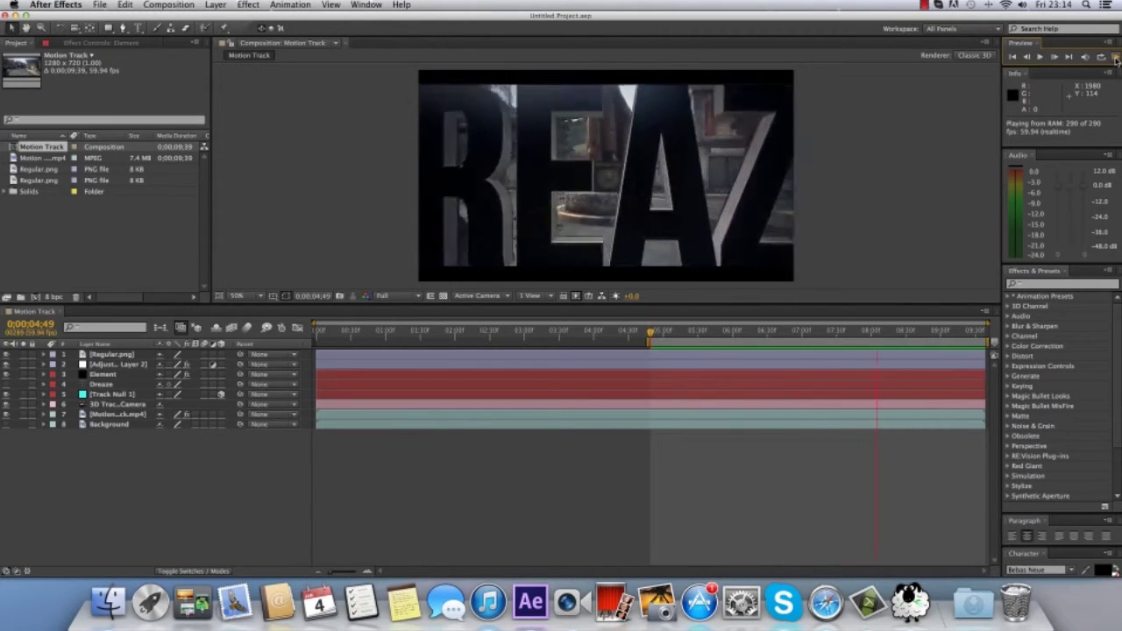
left_click(102, 514)
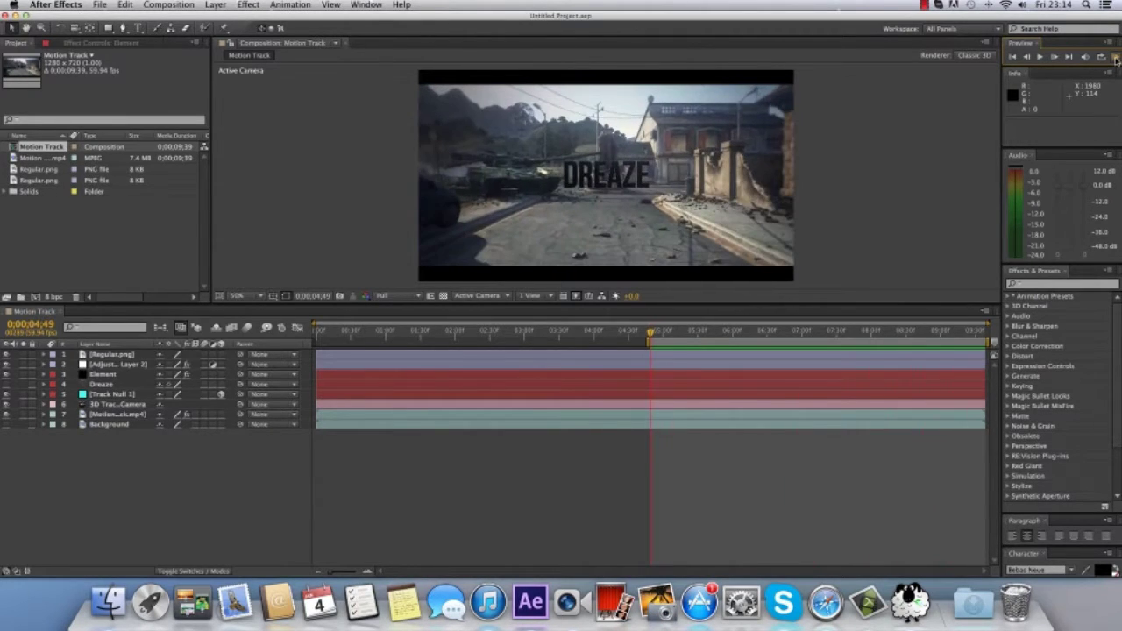
Delete every layer except the Motion Track.mp4 footage and remove the effects applied to that footage.
left_click_drag(310, 409, 305, 360)
key("Delete")
left_click(107, 365)
key("Delete")
left_click(110, 353)
left_click(78, 46)
left_click(69, 75)
key("Delete")
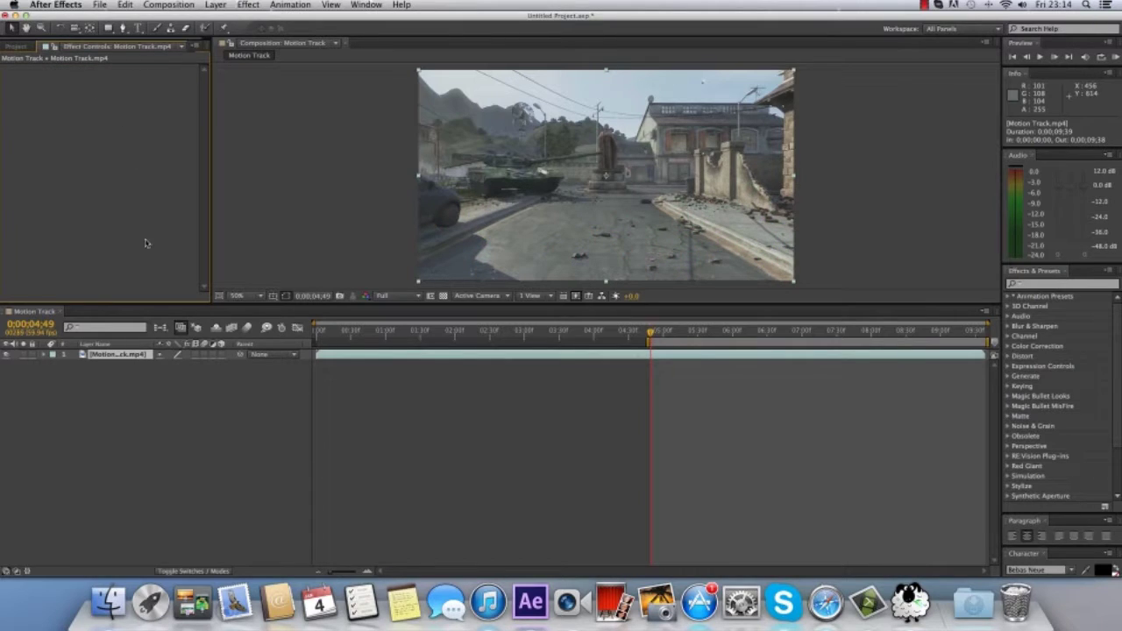
Run Track Camera on the Motion Track.mp4 layer.
right_click(524, 358)
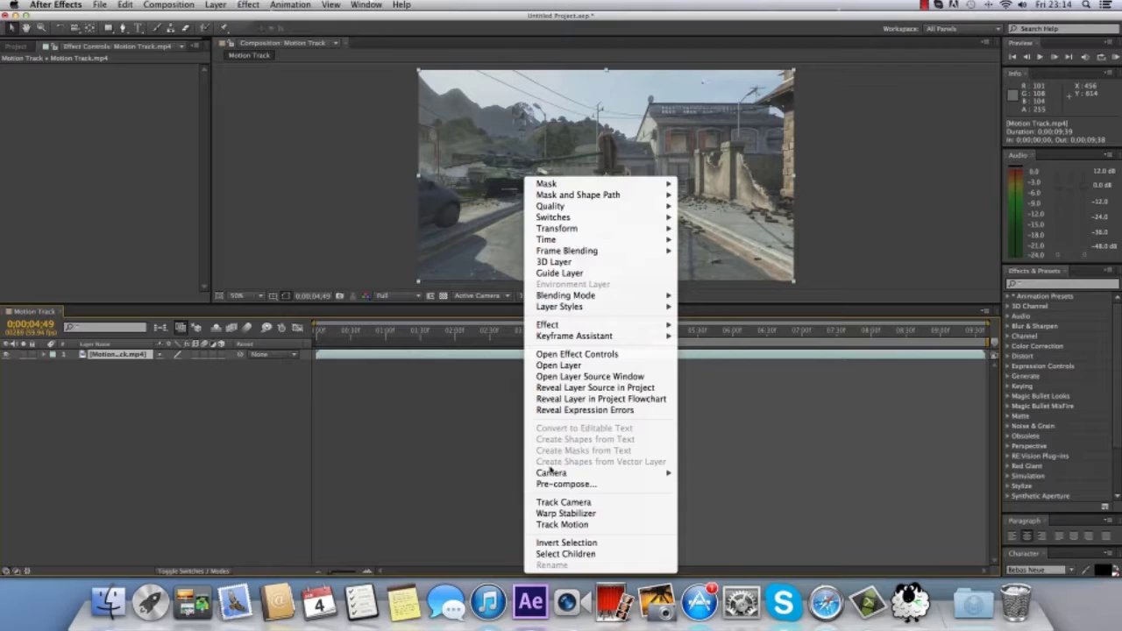
left_click(561, 504)
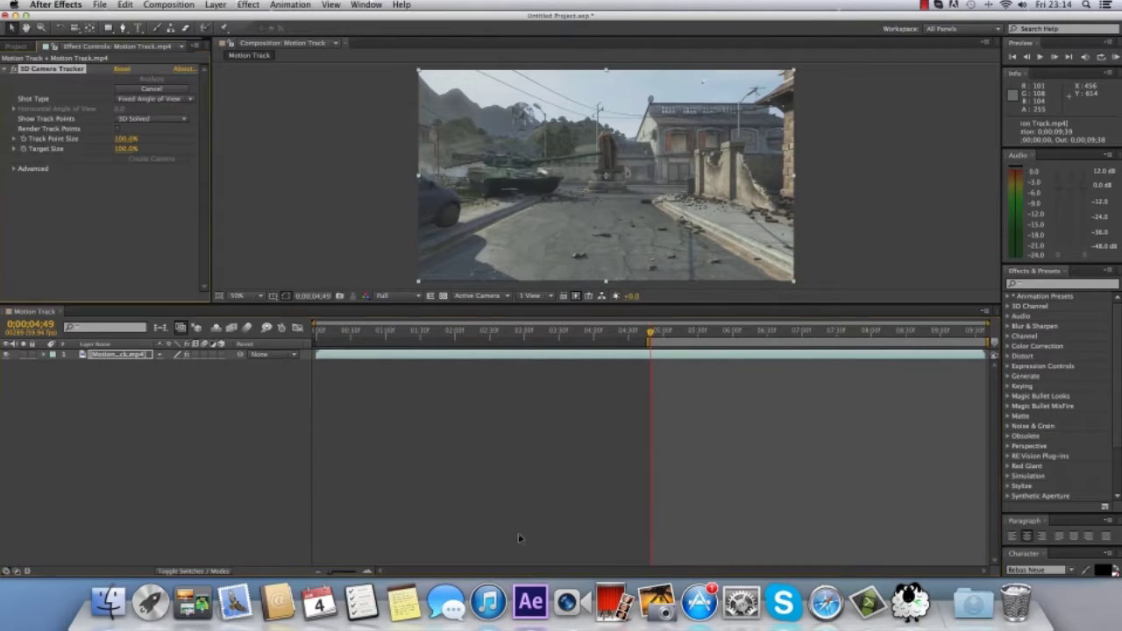
Search the effects for the 3D camera tracker and clear the search.
left_click(1050, 286)
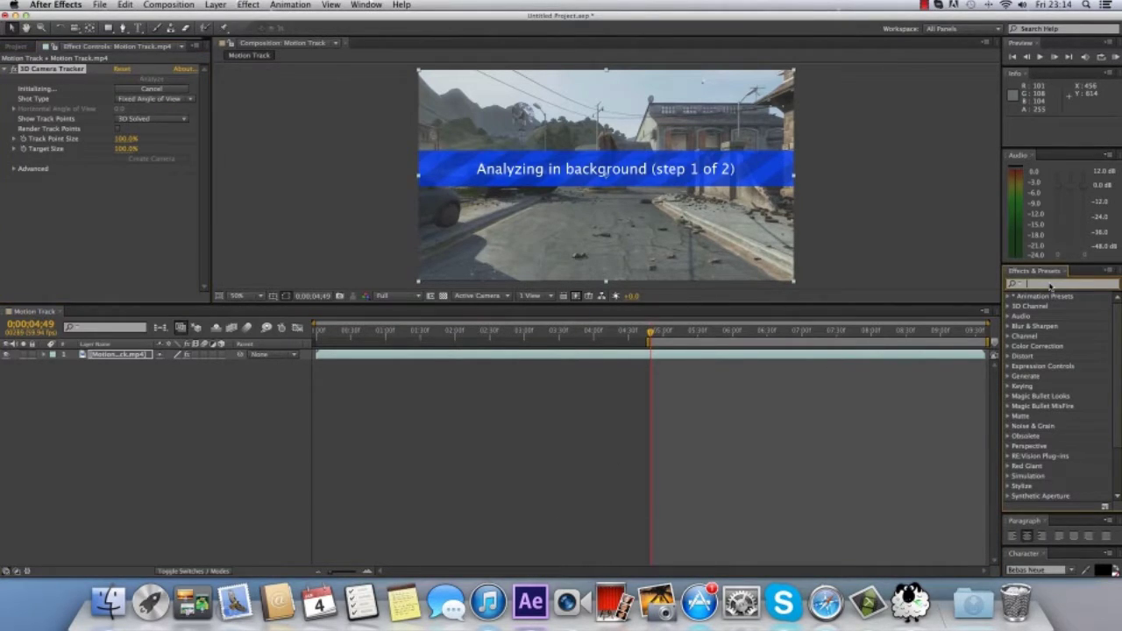
type("3d c")
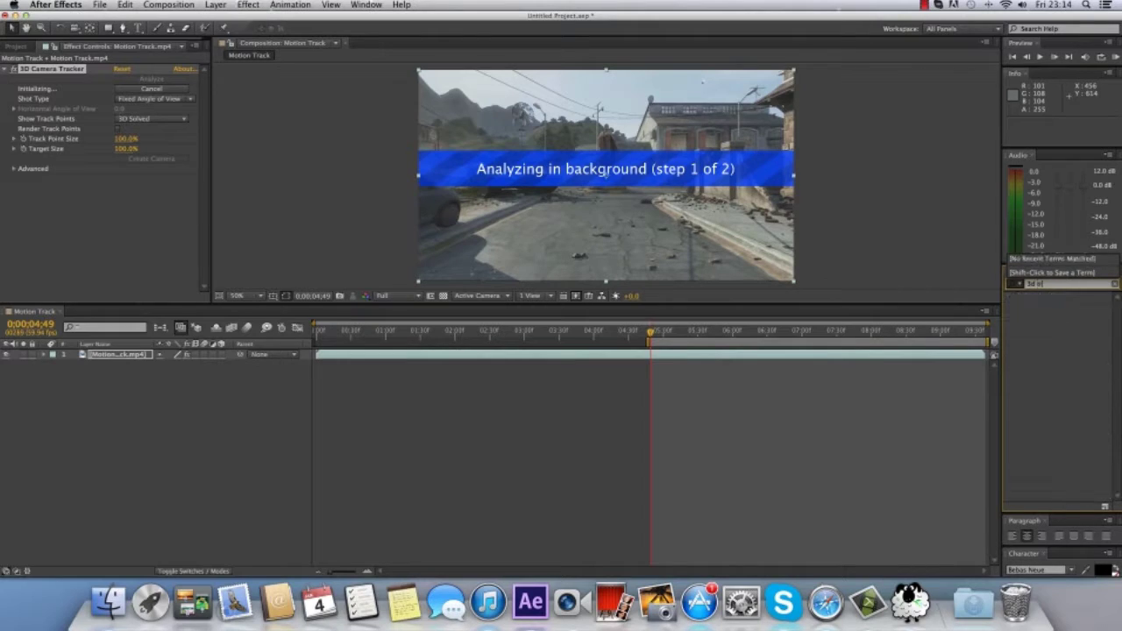
key("BackSpace")
key("BackSpace")
key("BackSpace")
key("BackSpace")
type("cam")
key("BackSpace")
key("BackSpace")
key("BackSpace")
key("BackSpace")
key("BackSpace")
key("BackSpace")
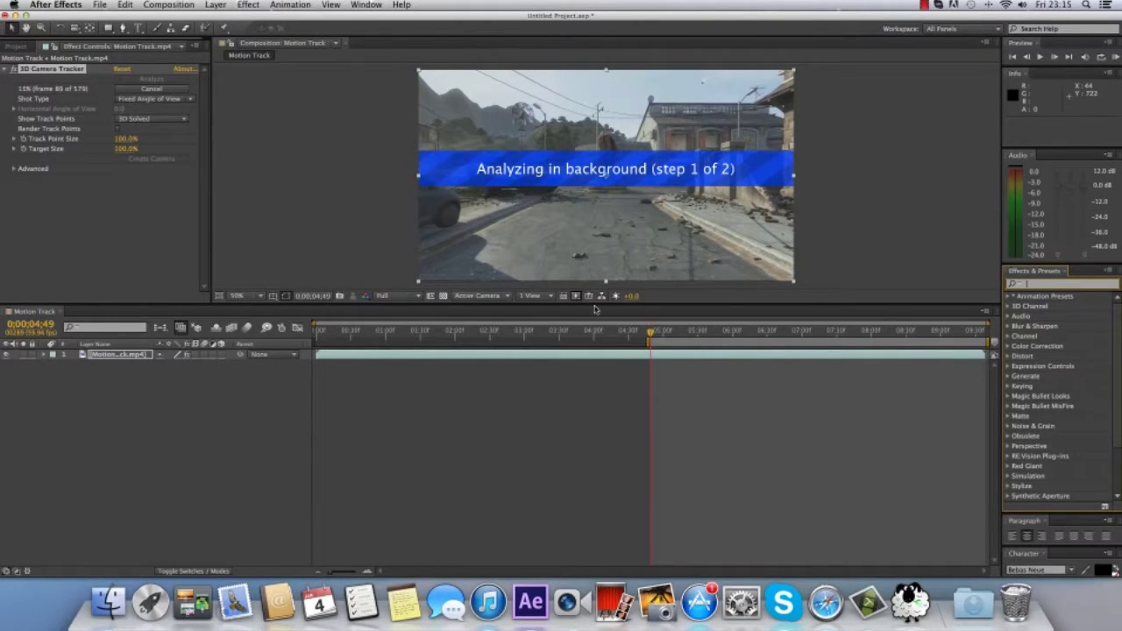
Create a black 1280 x 720 px solid layer named Element above the footage.
left_click(213, 5)
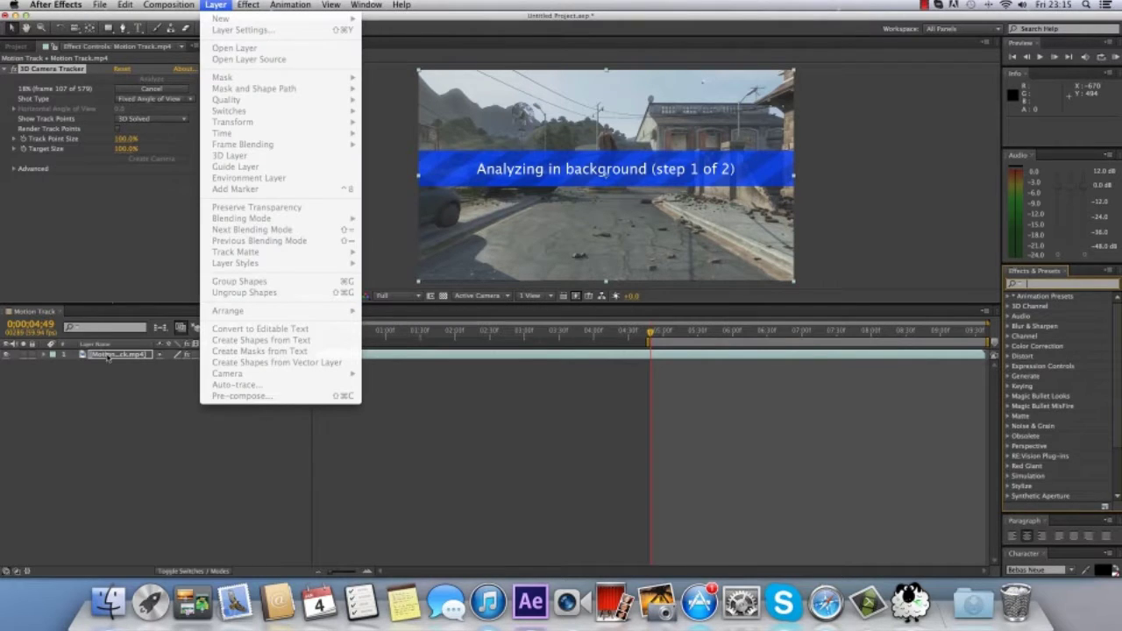
left_click(112, 359)
left_click(114, 354)
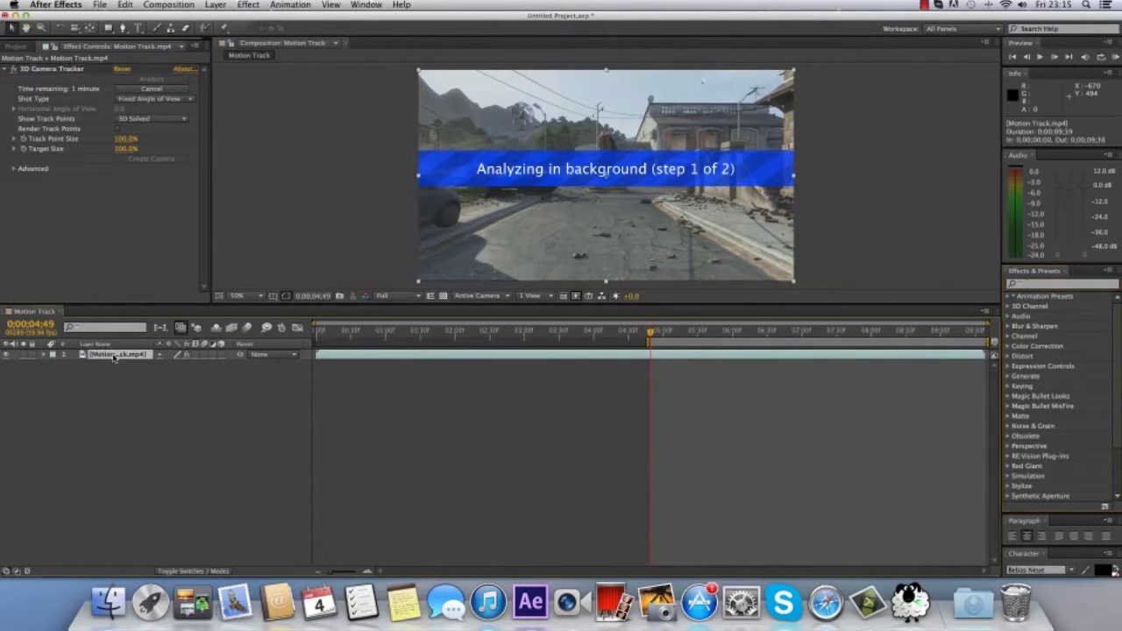
left_click(215, 5)
mouse_move(263, 18)
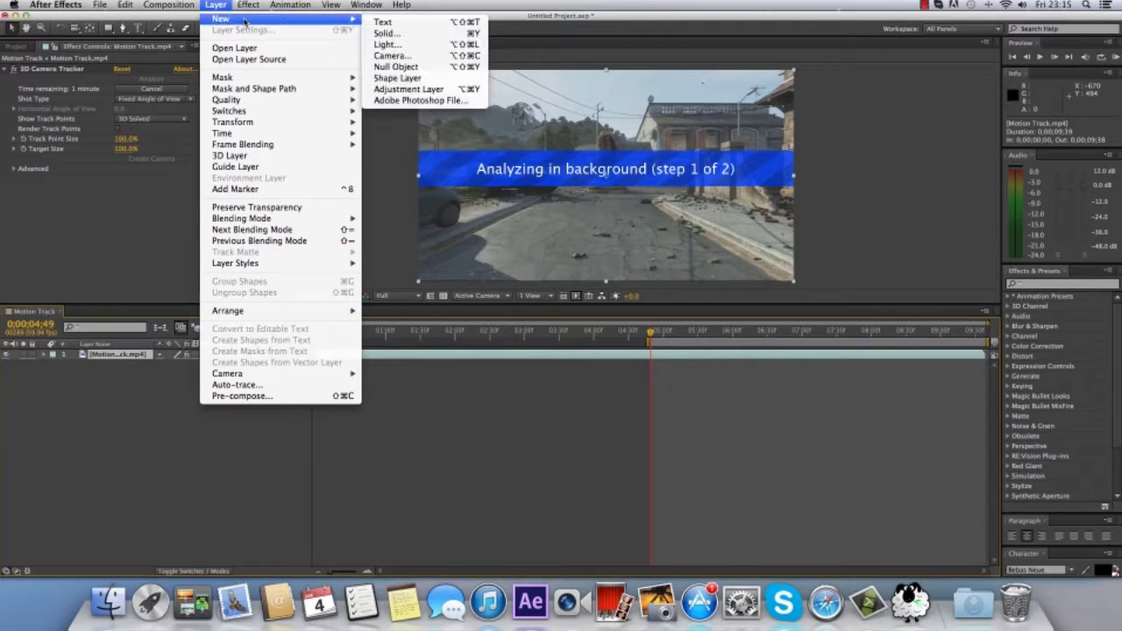
left_click(385, 33)
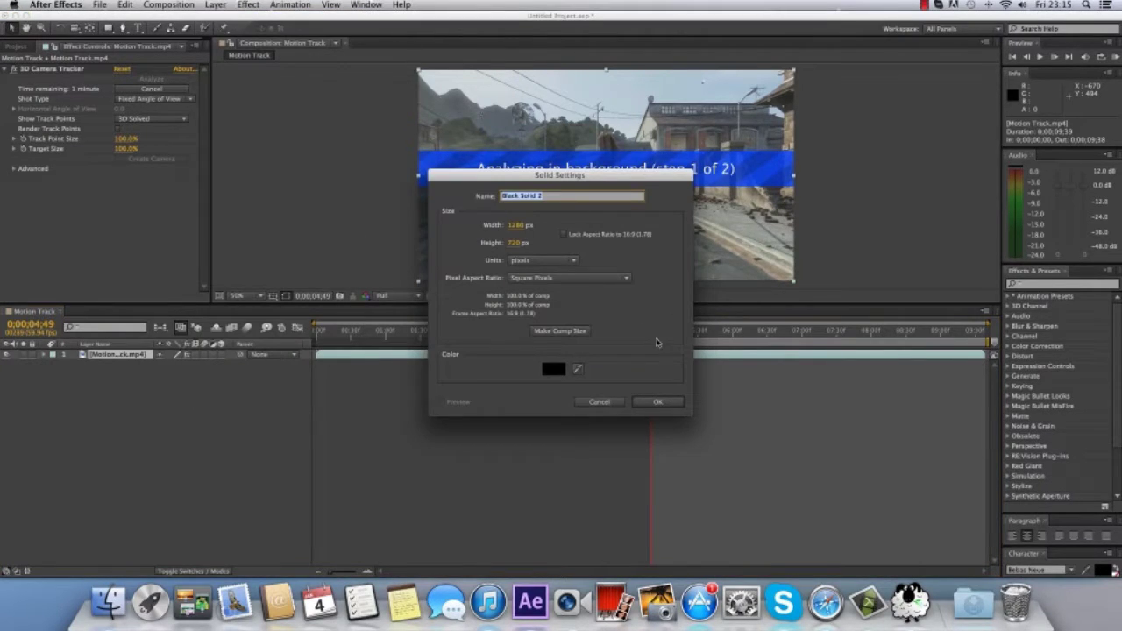
key("BackSpace")
left_click(659, 405)
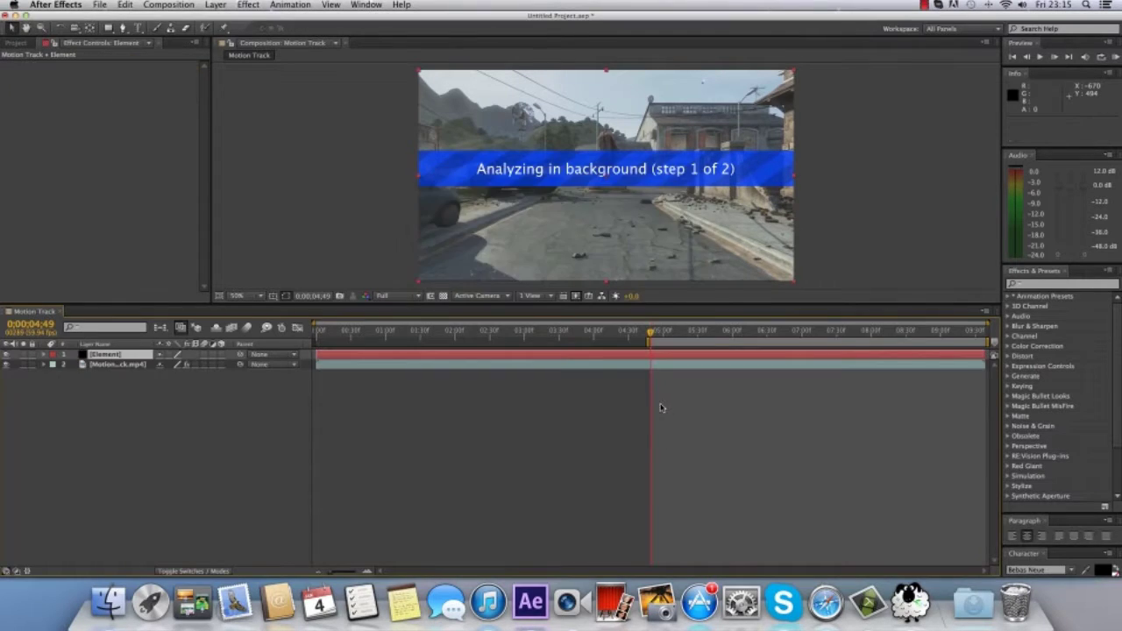
Find the Video Copilot Element effect and apply it to the Element solid.
left_click(1044, 286)
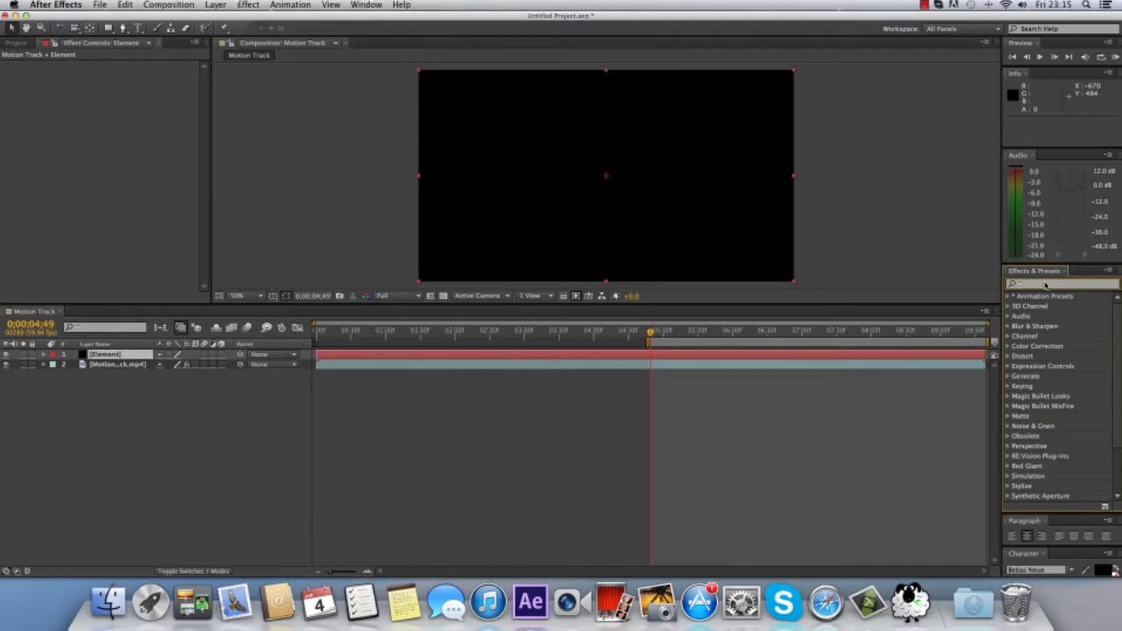
type("element")
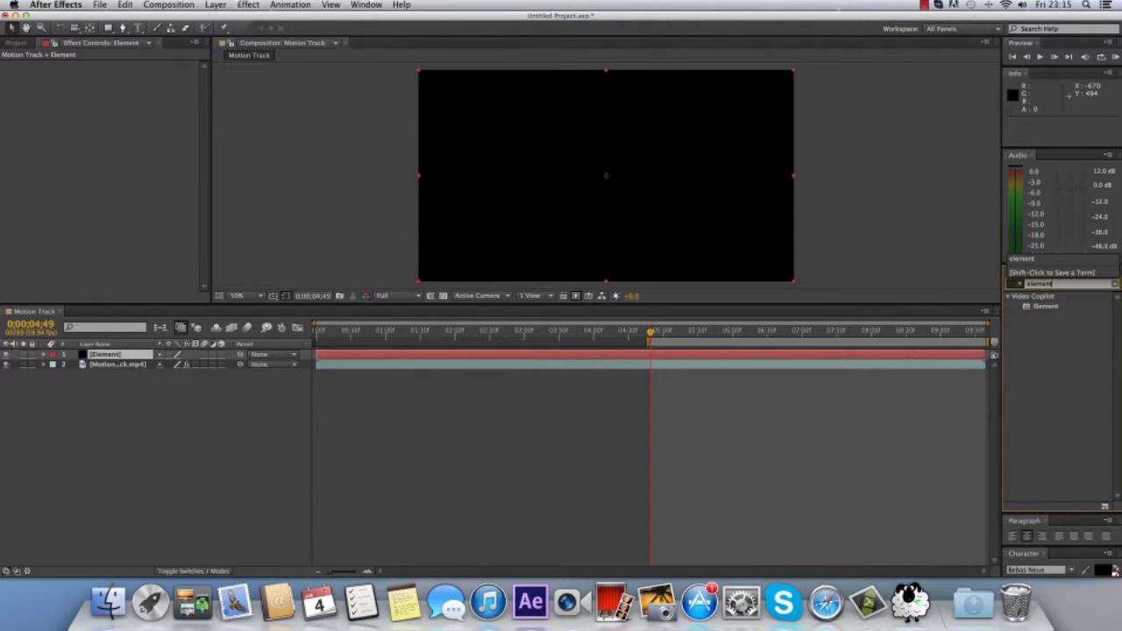
left_click_drag(1045, 306, 874, 351)
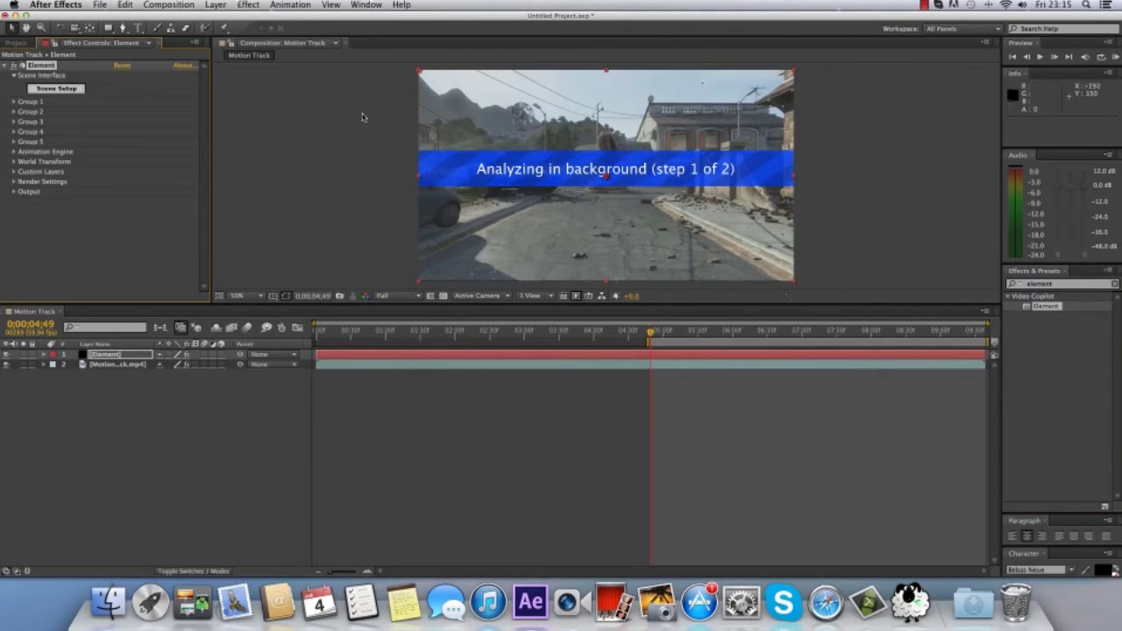
Create a text layer reading DREAZE in the composition.
left_click(215, 5)
mouse_move(228, 19)
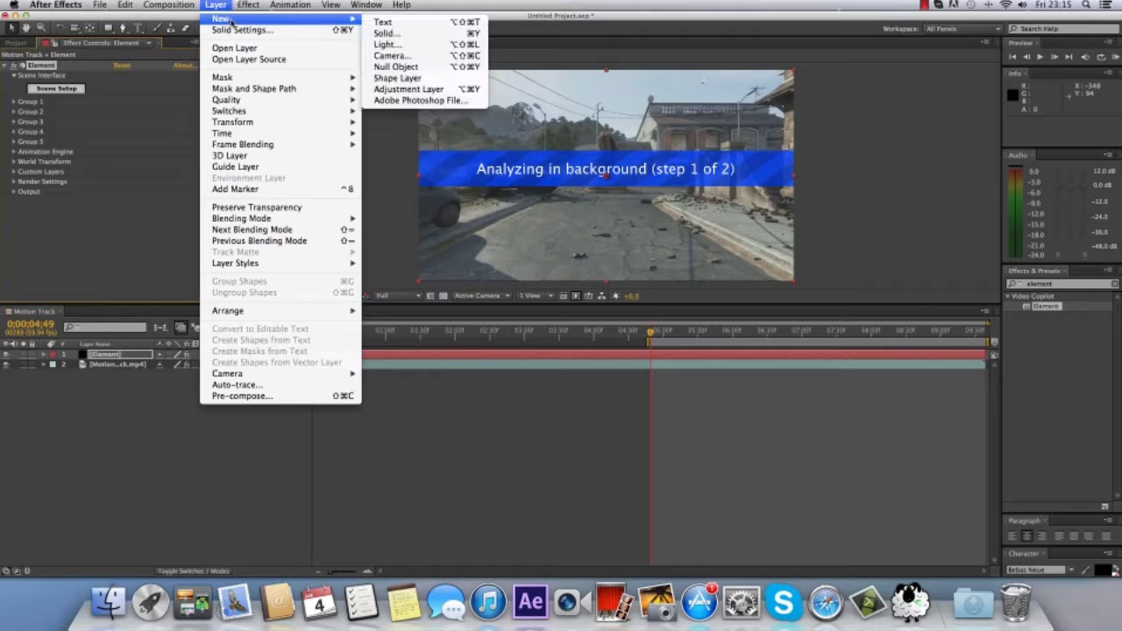
left_click(377, 21)
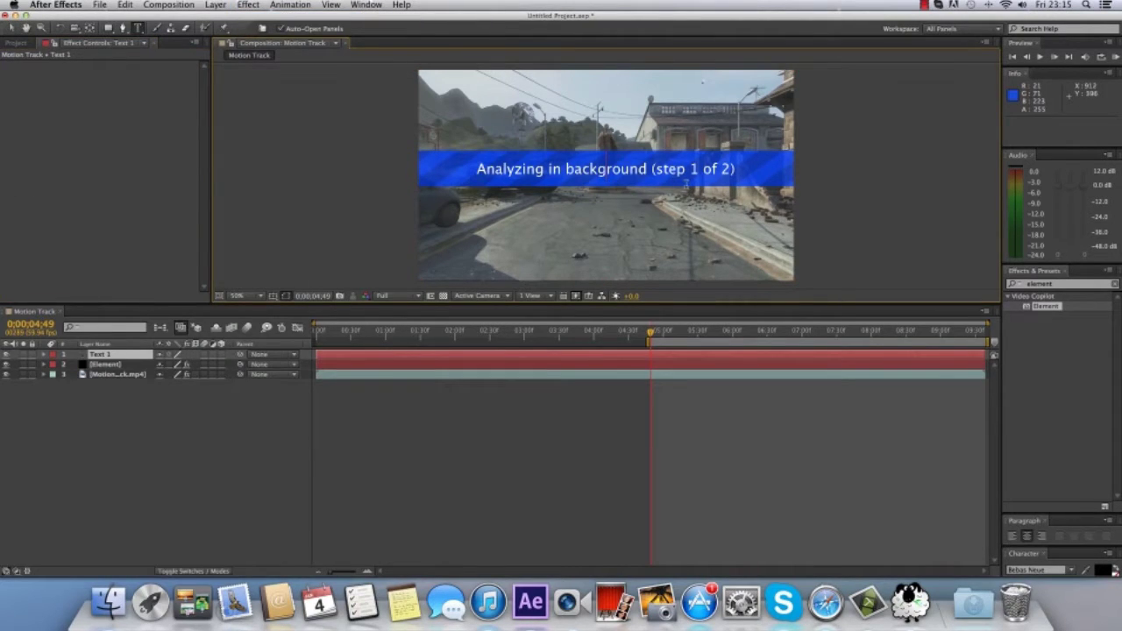
type("DREAZE")
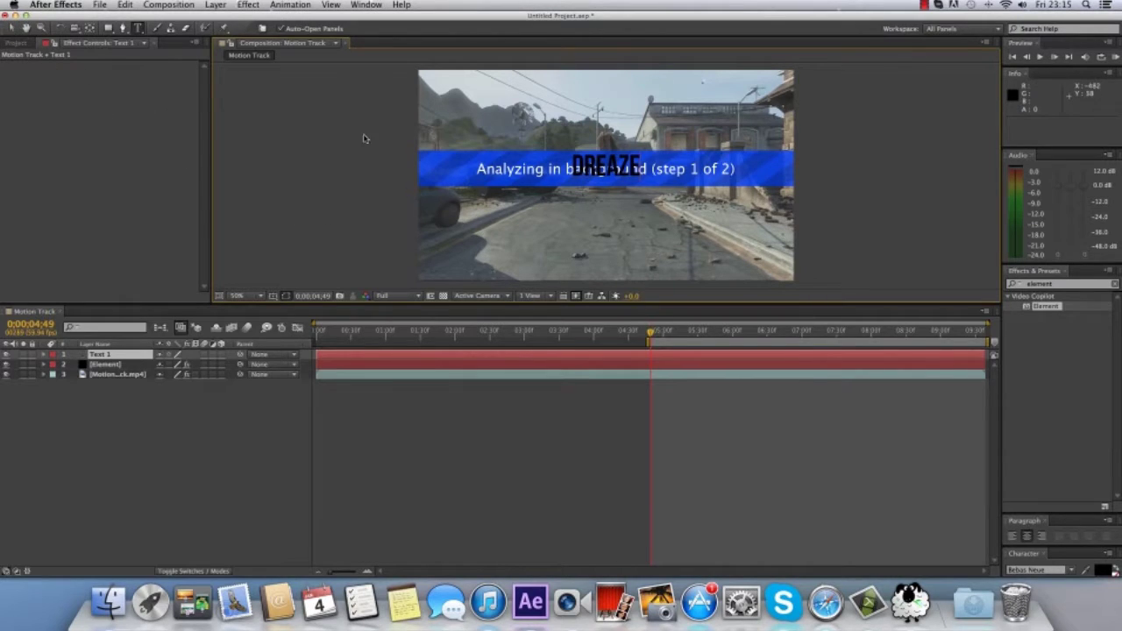
left_click(11, 29)
left_click(301, 180)
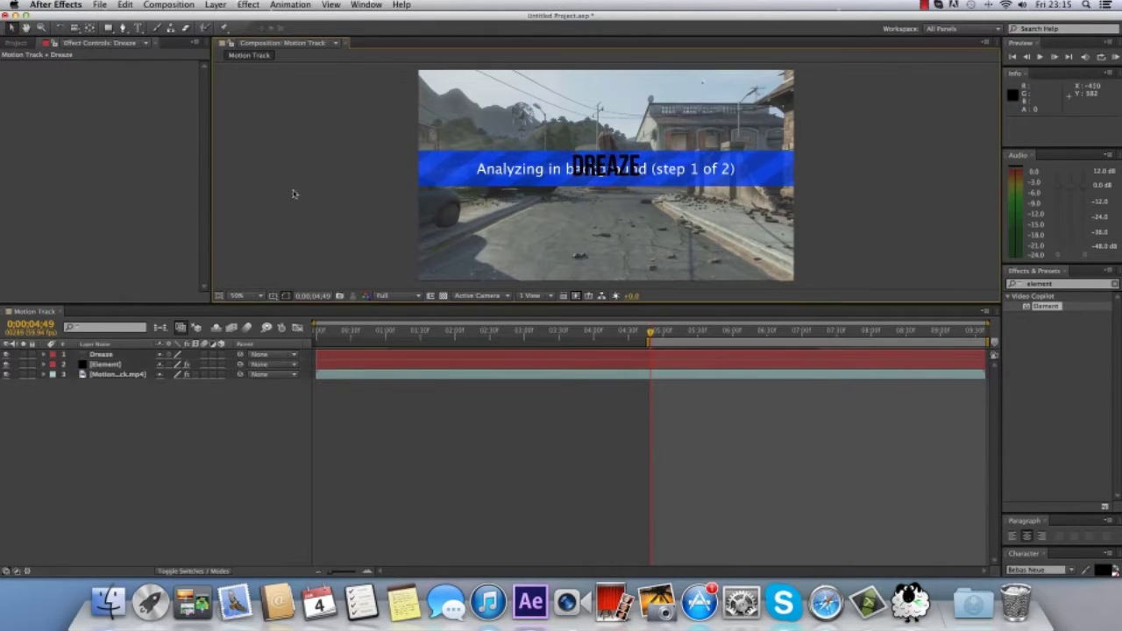
Hide the Dreaze text layer.
left_click(105, 375)
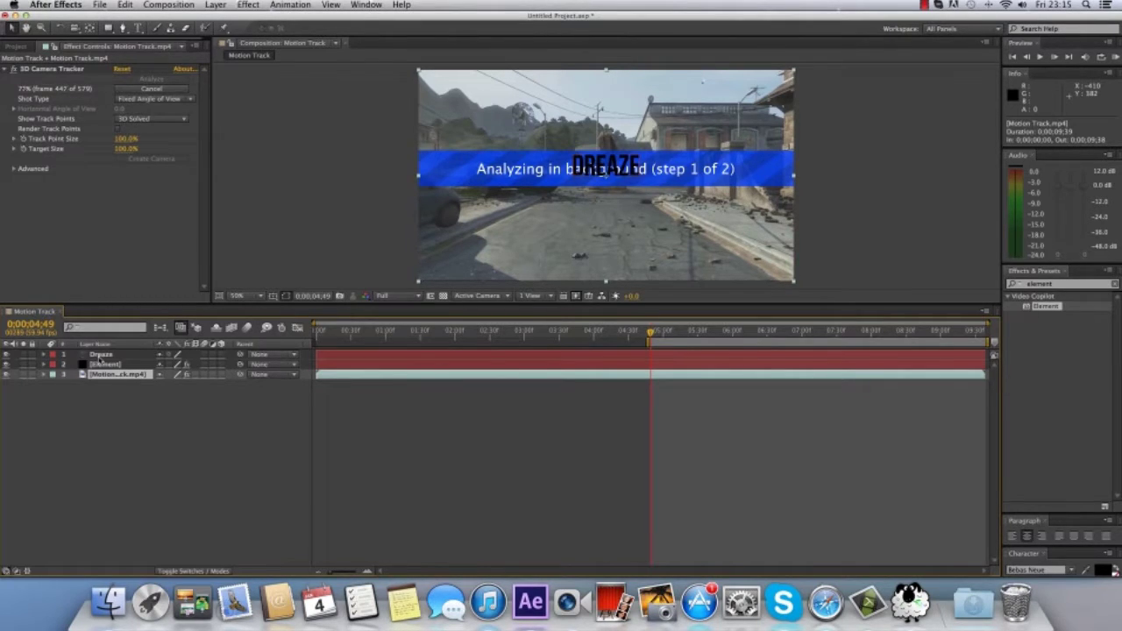
left_click(99, 355)
left_click(7, 354)
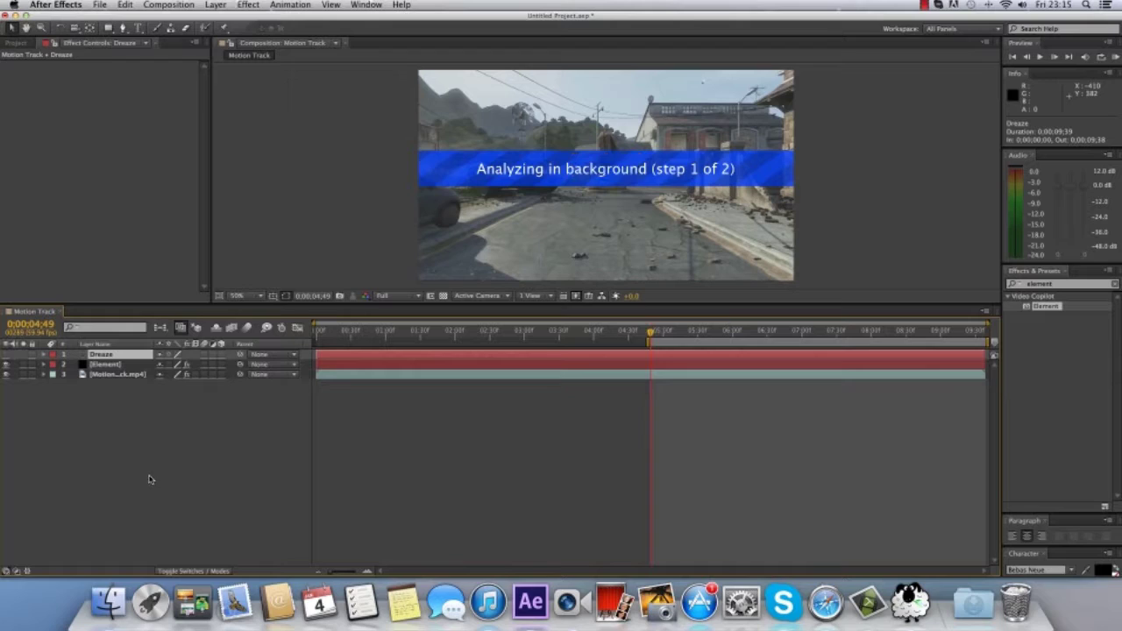
Duplicate the Motion Track.mp4 layer, hiding the lower copy and removing its 3D Camera Tracker effect.
left_click(114, 374)
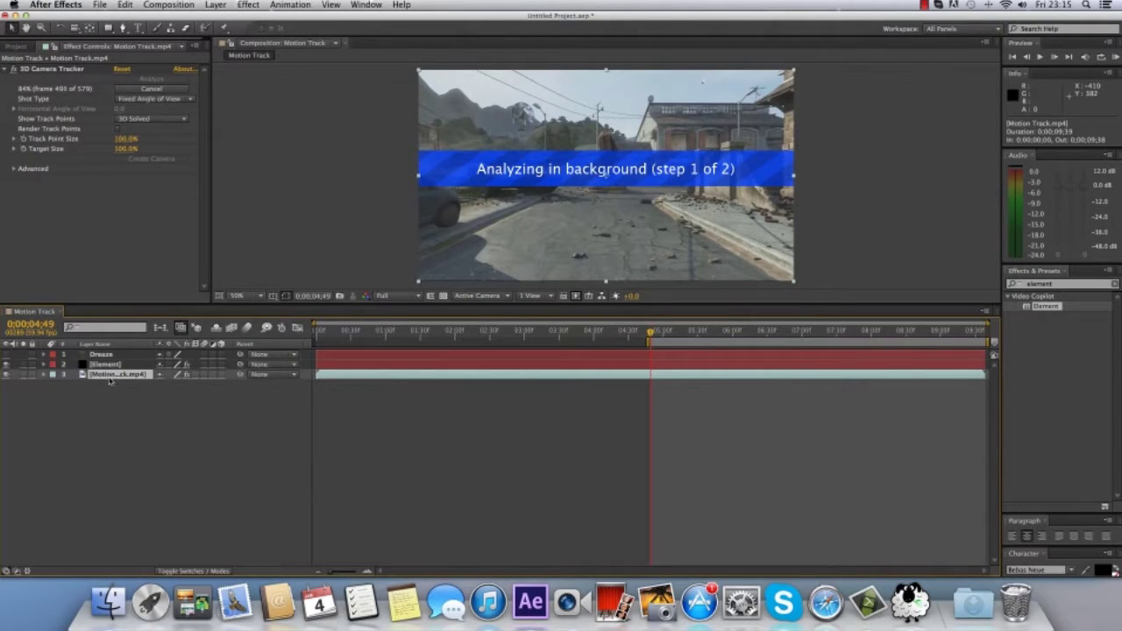
key("super+d")
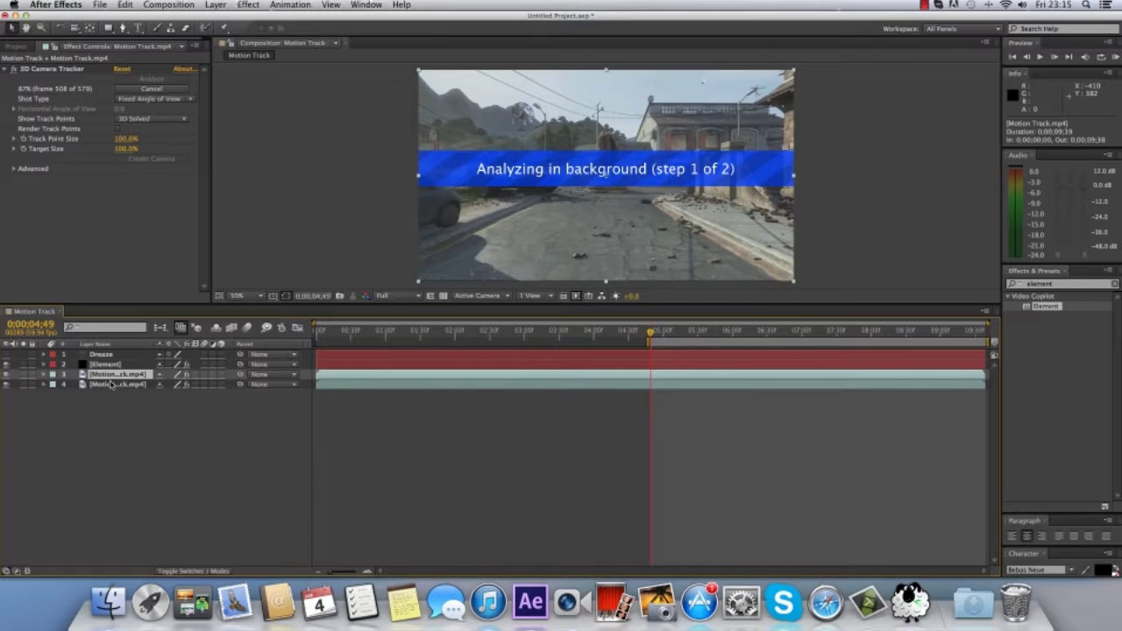
left_click(6, 384)
left_click(103, 384)
left_click(63, 69)
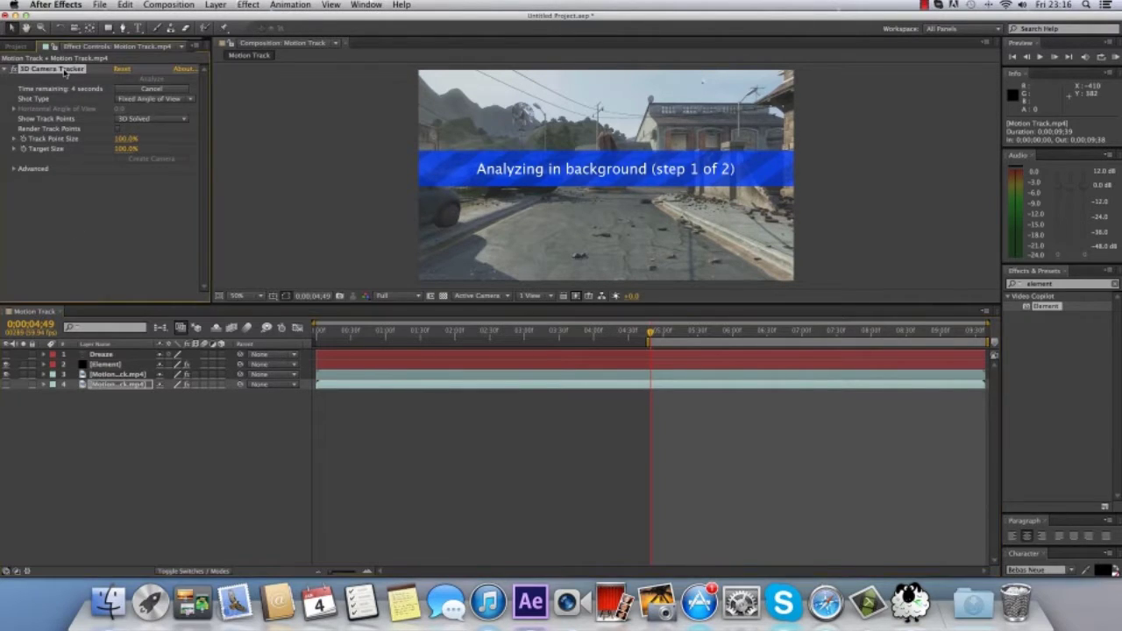
key("Delete")
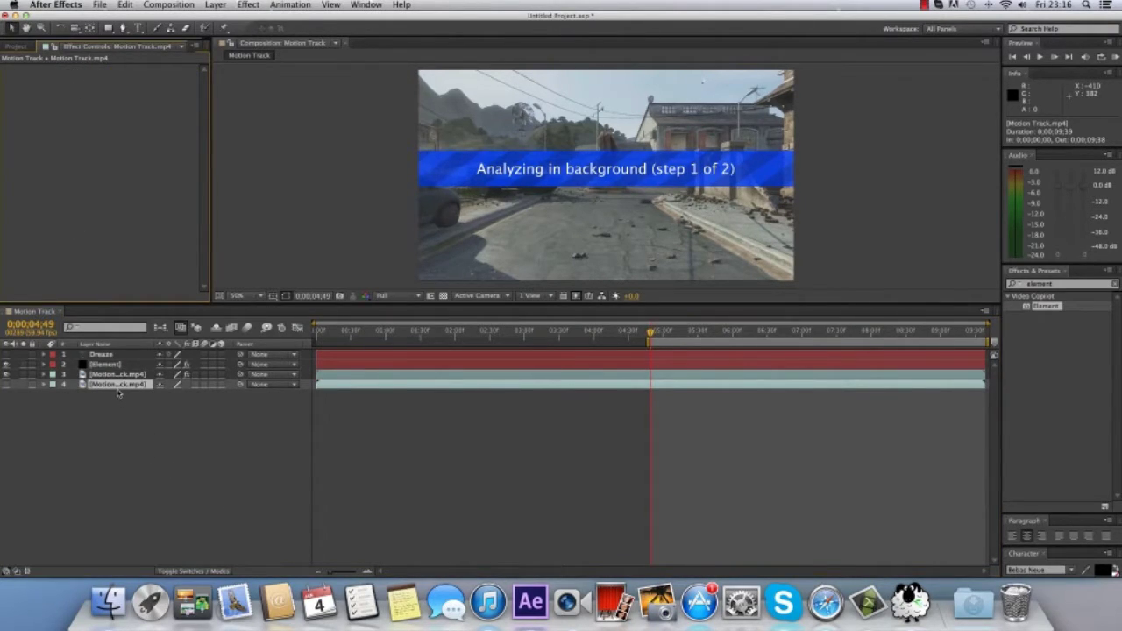
Rename the hidden footage copy as Background.
right_click(117, 387)
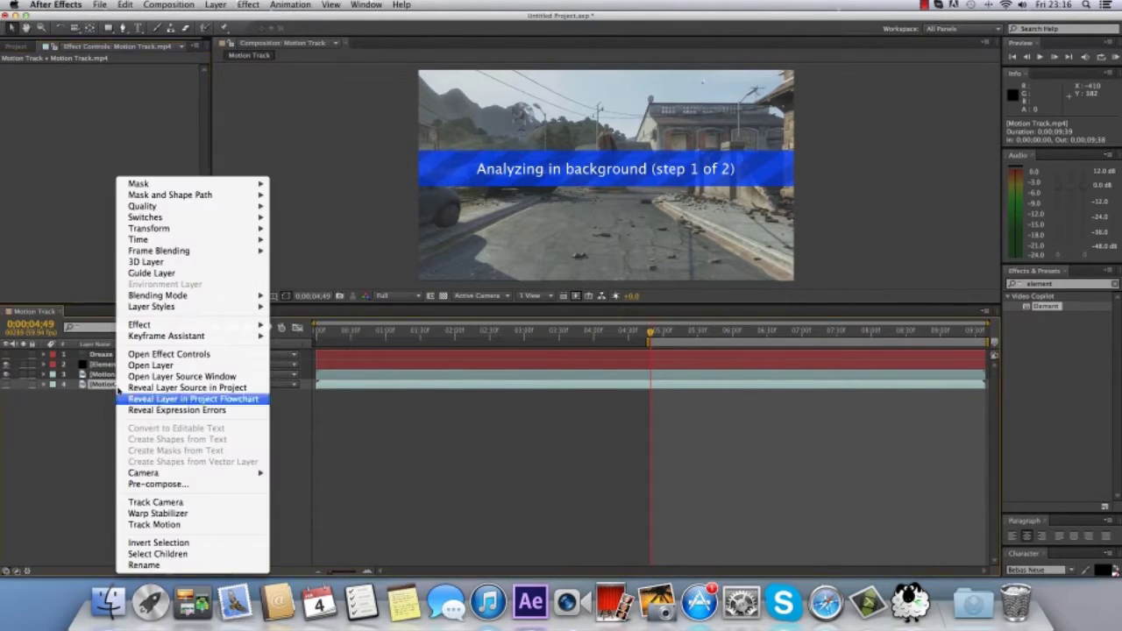
left_click(166, 568)
key("BackSpace")
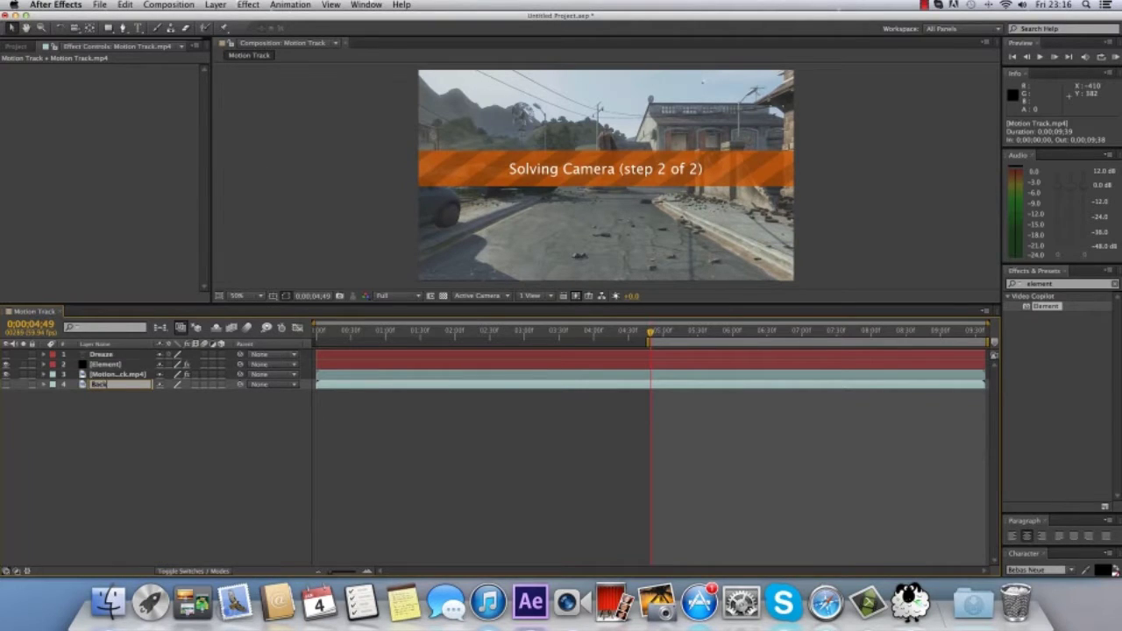
type("Background")
key("Return")
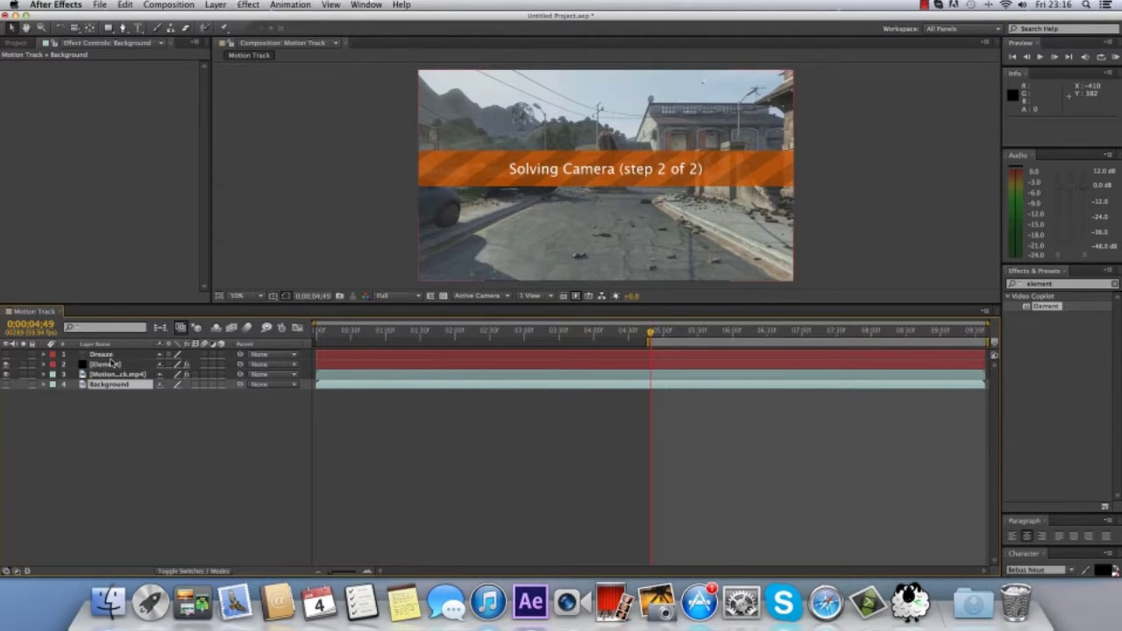
Set Path Layer 1 in the Element effect's Custom Text and Masks to the Dreaze layer.
left_click(112, 375)
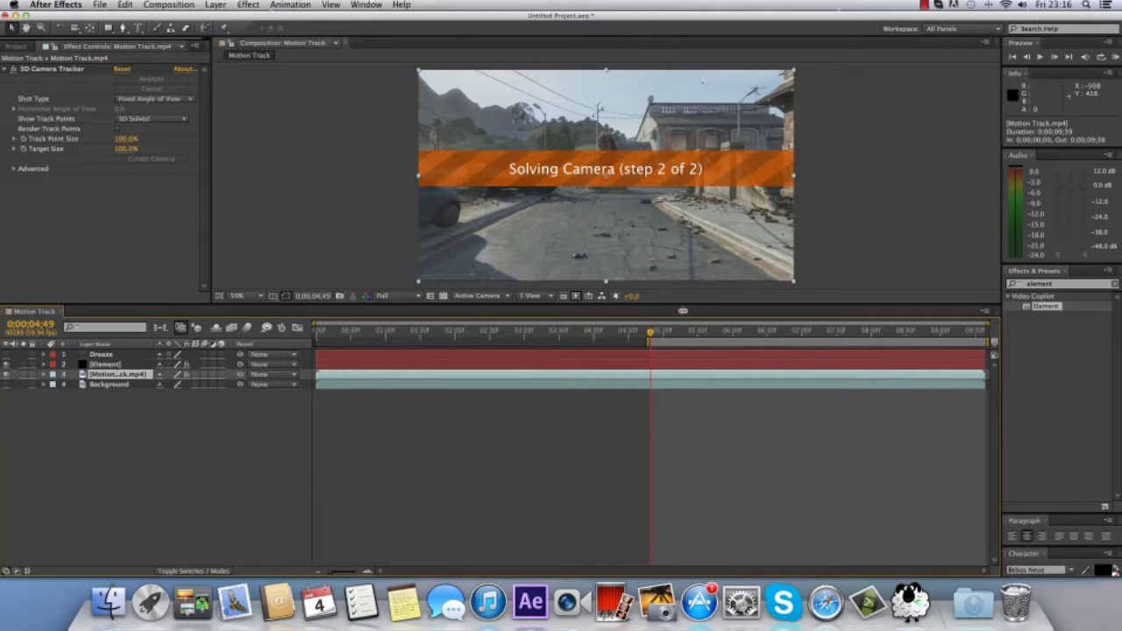
left_click(105, 364)
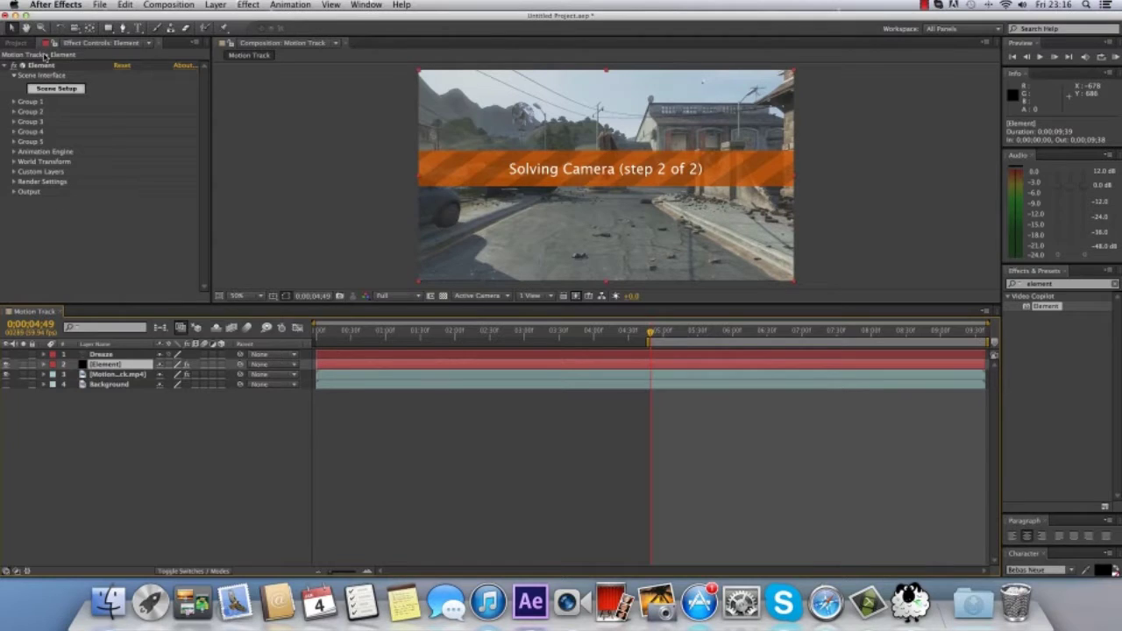
left_click(14, 172)
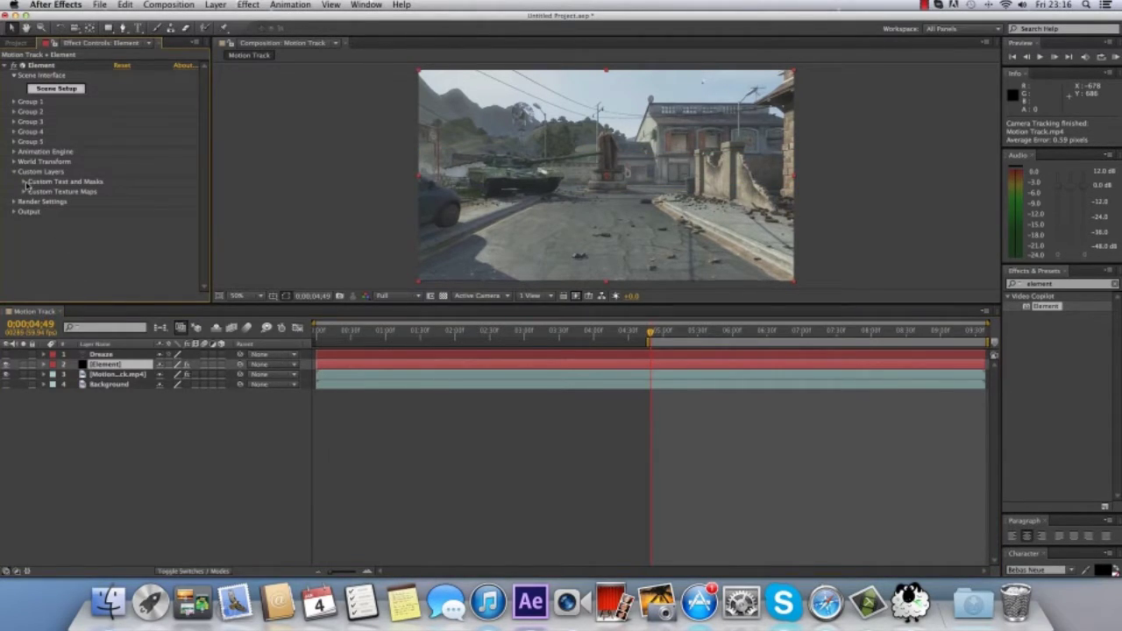
left_click(24, 182)
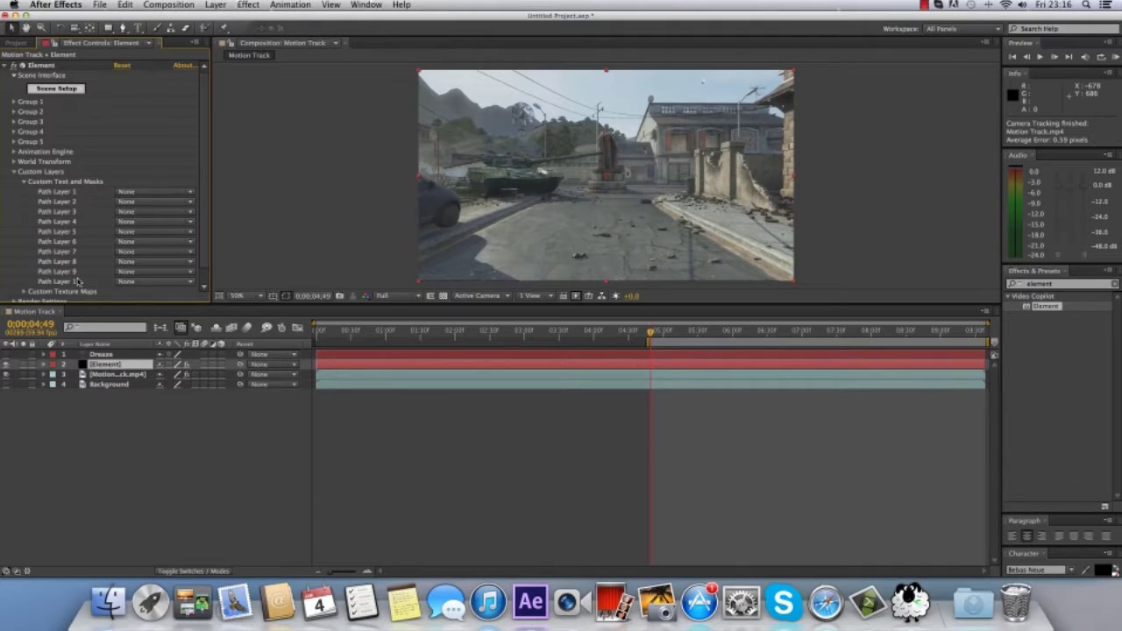
left_click(142, 194)
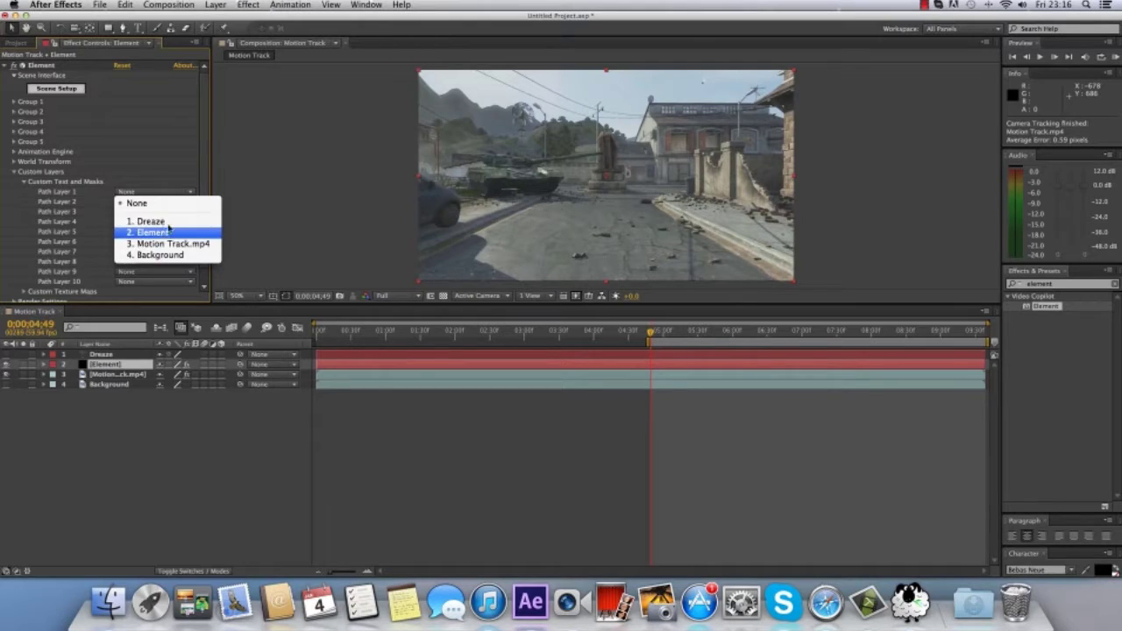
left_click(162, 224)
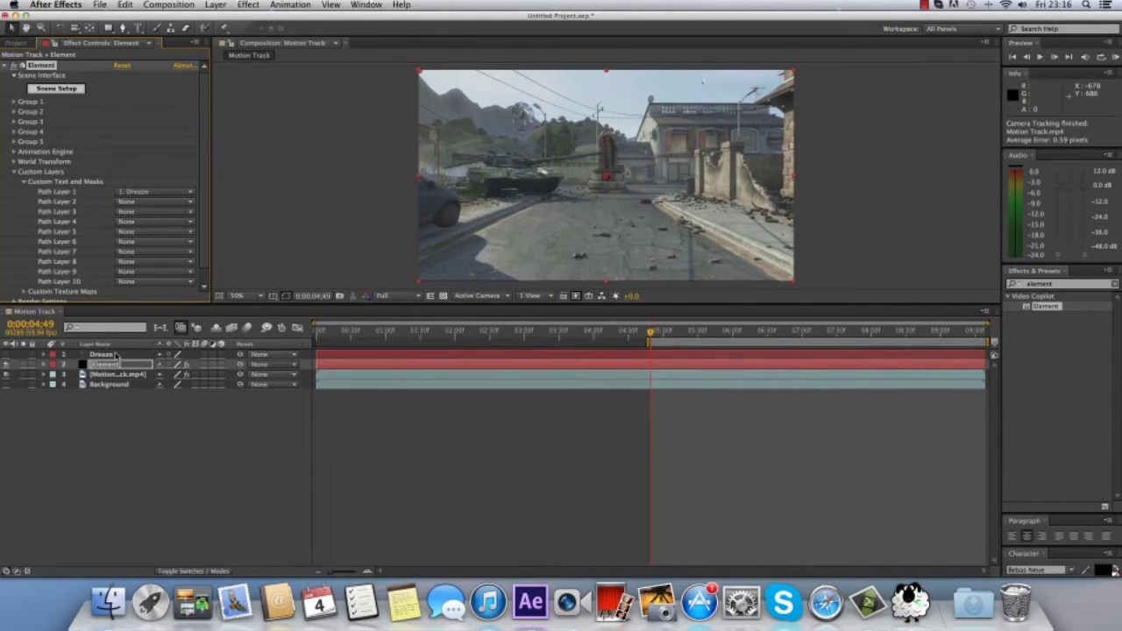
Set Layer 1 in the Element effect's Custom Texture Maps to the Background layer.
left_click(24, 182)
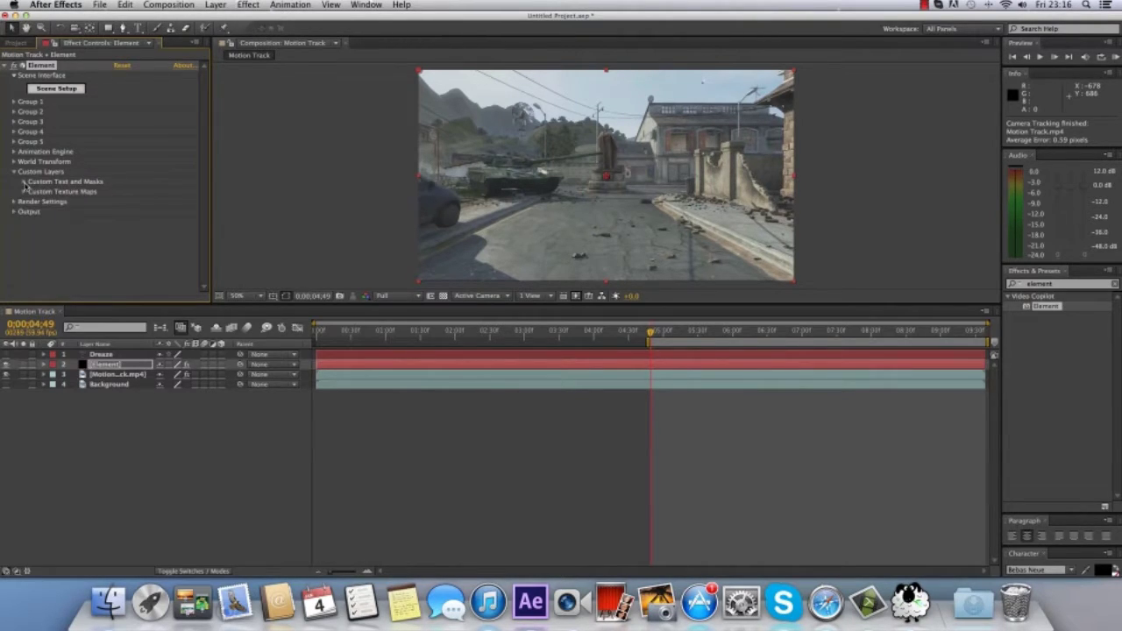
left_click(23, 192)
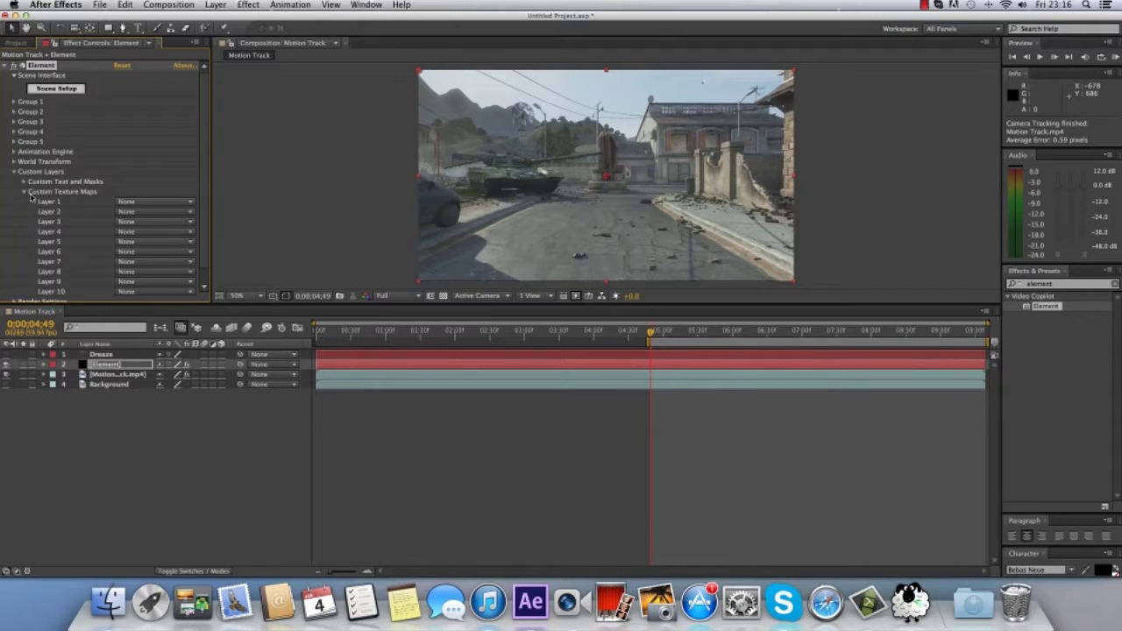
left_click(156, 202)
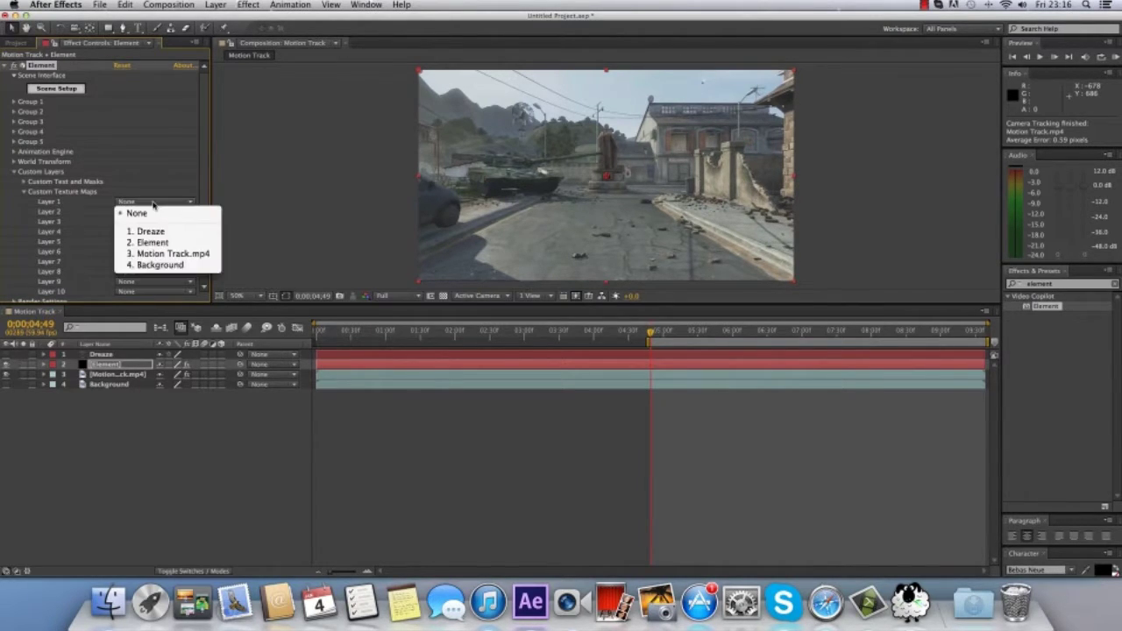
left_click(178, 266)
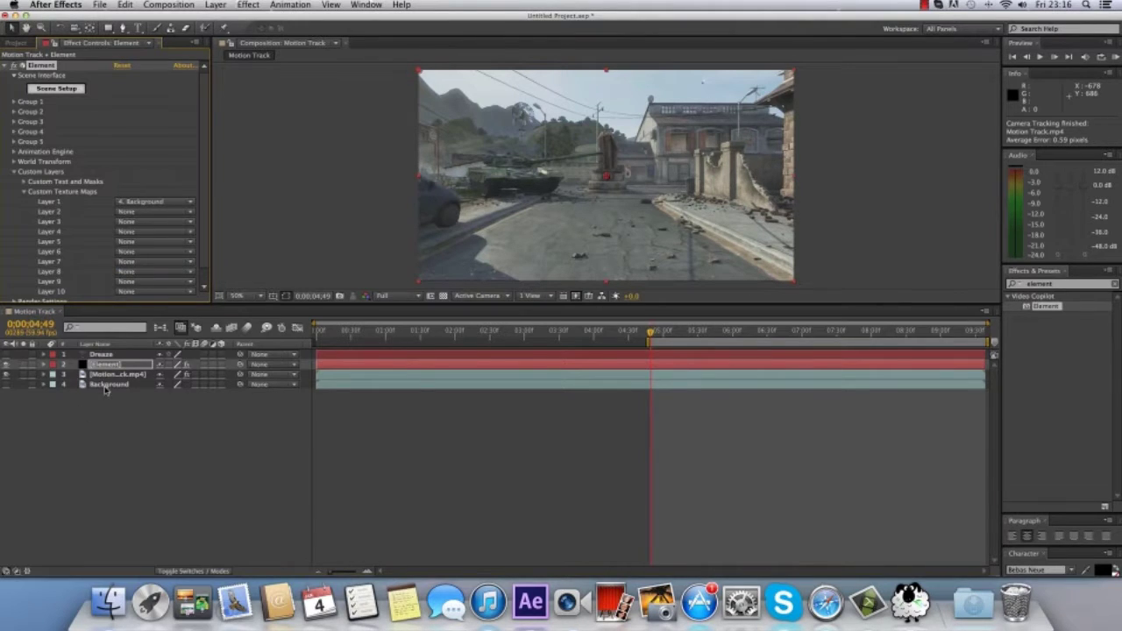
left_click(111, 385)
left_click(107, 364)
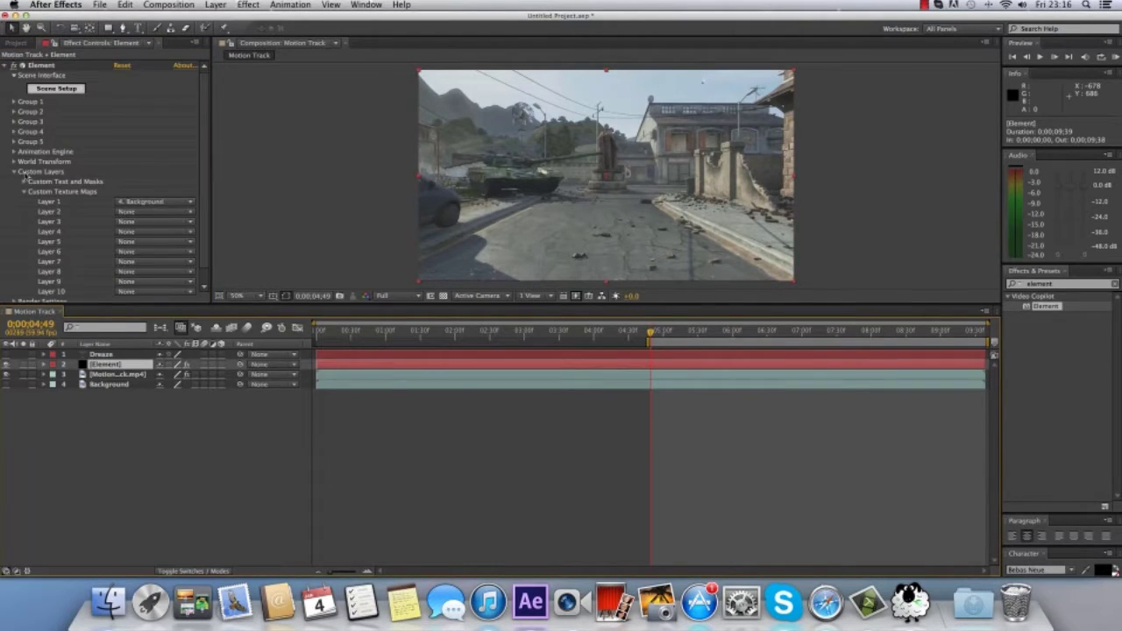
left_click(23, 192)
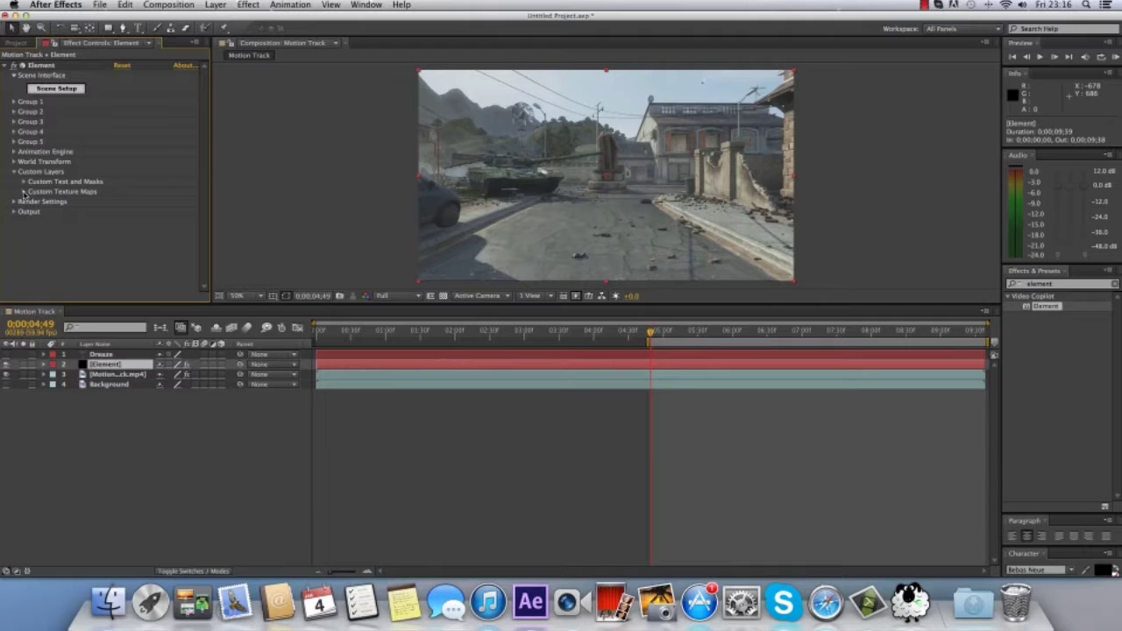
Create a null and camera at 0;00;07;00 from the 3D Camera Tracker points on the road in front of the statue.
left_click(110, 374)
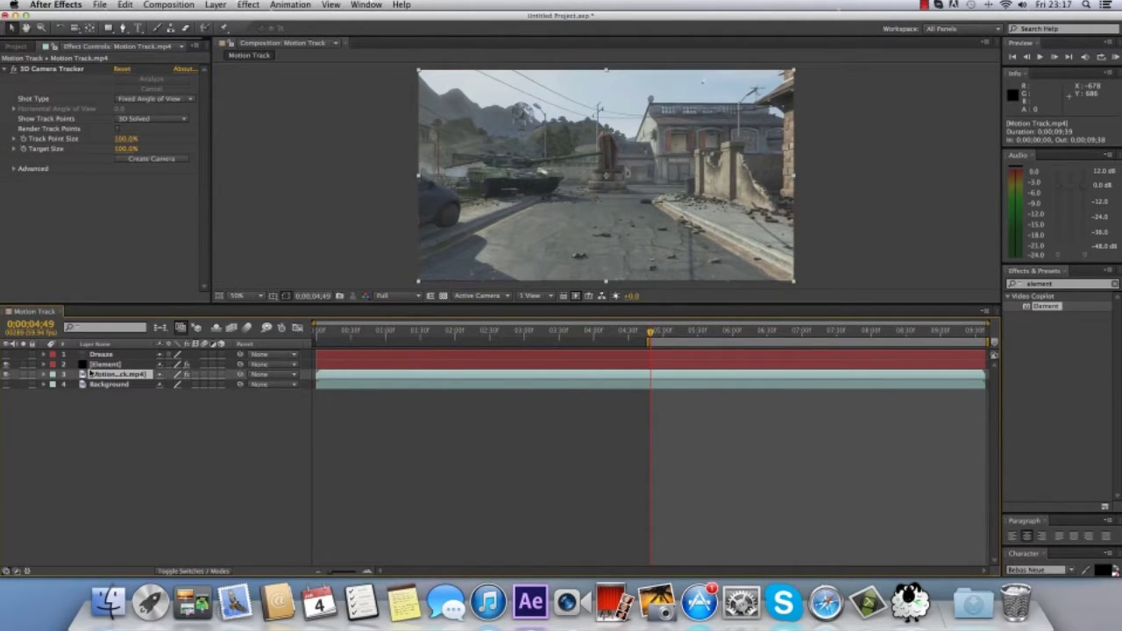
left_click(51, 72)
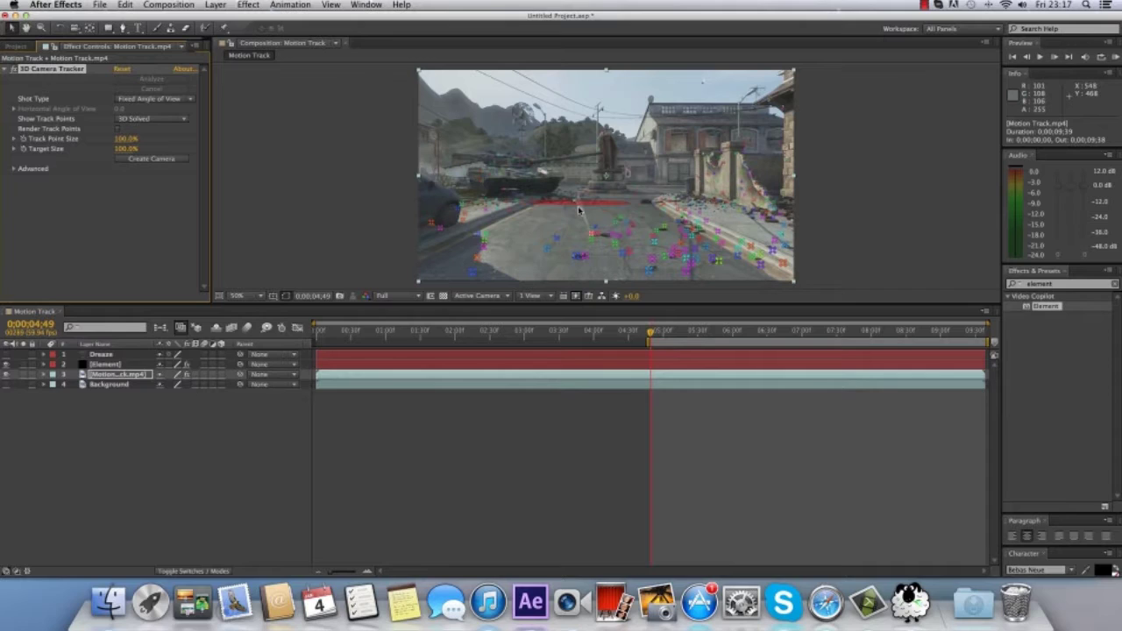
left_click_drag(685, 338, 802, 337)
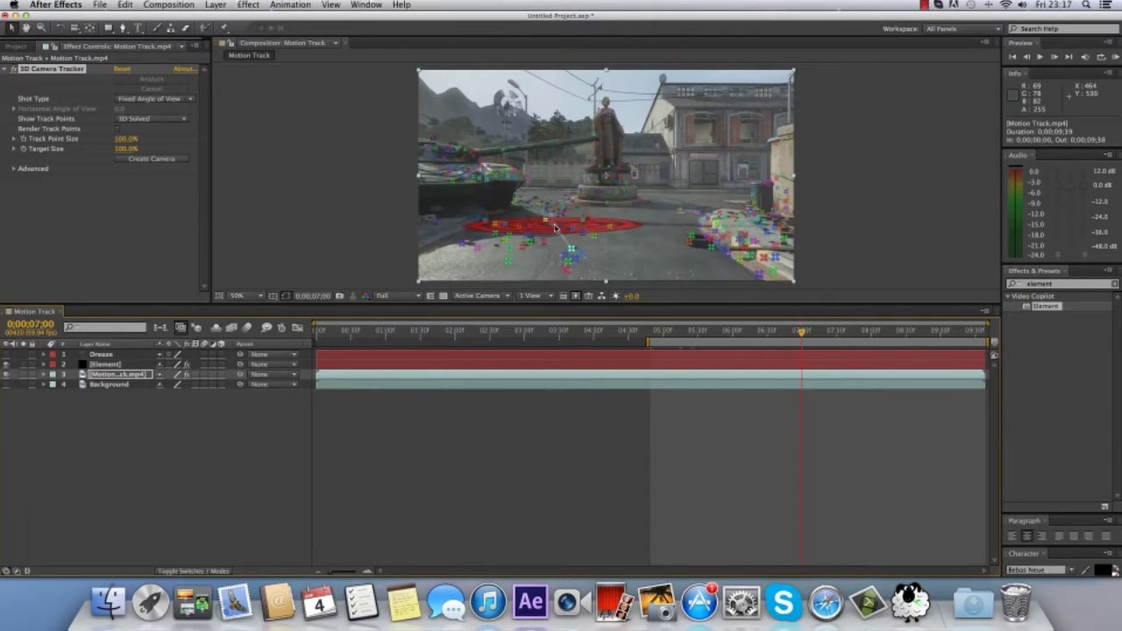
left_click(554, 228)
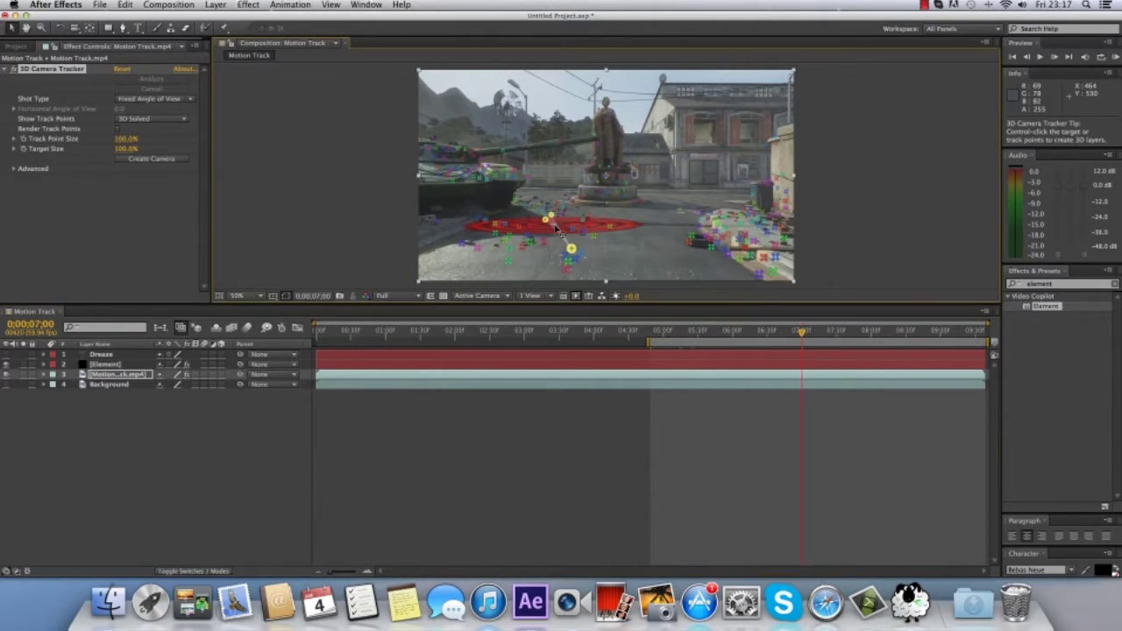
right_click(554, 228)
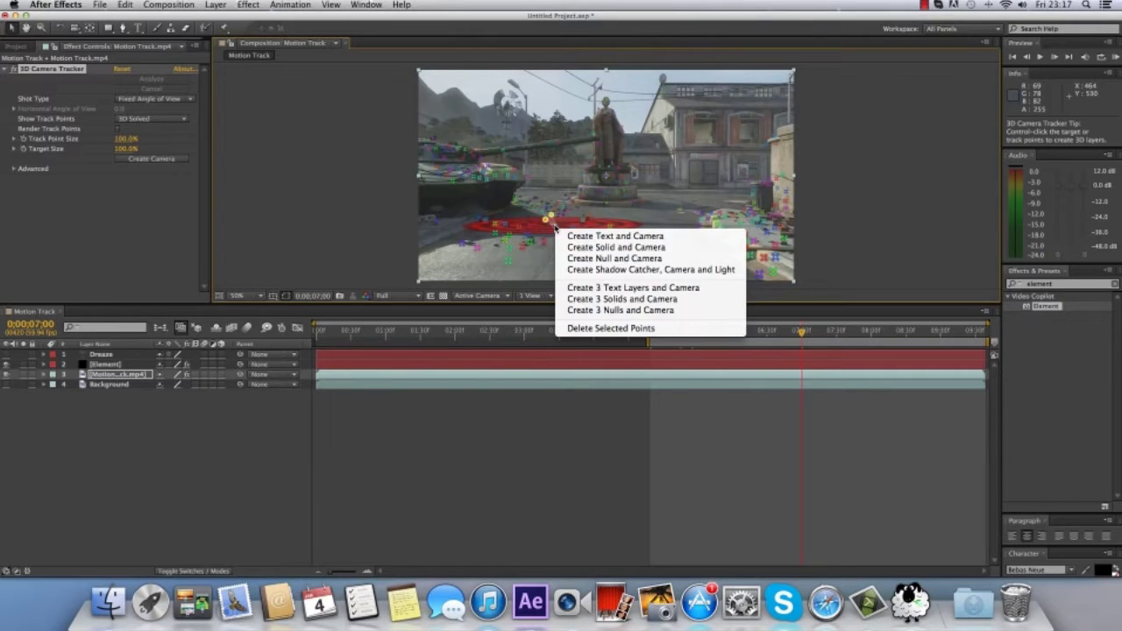
left_click(599, 259)
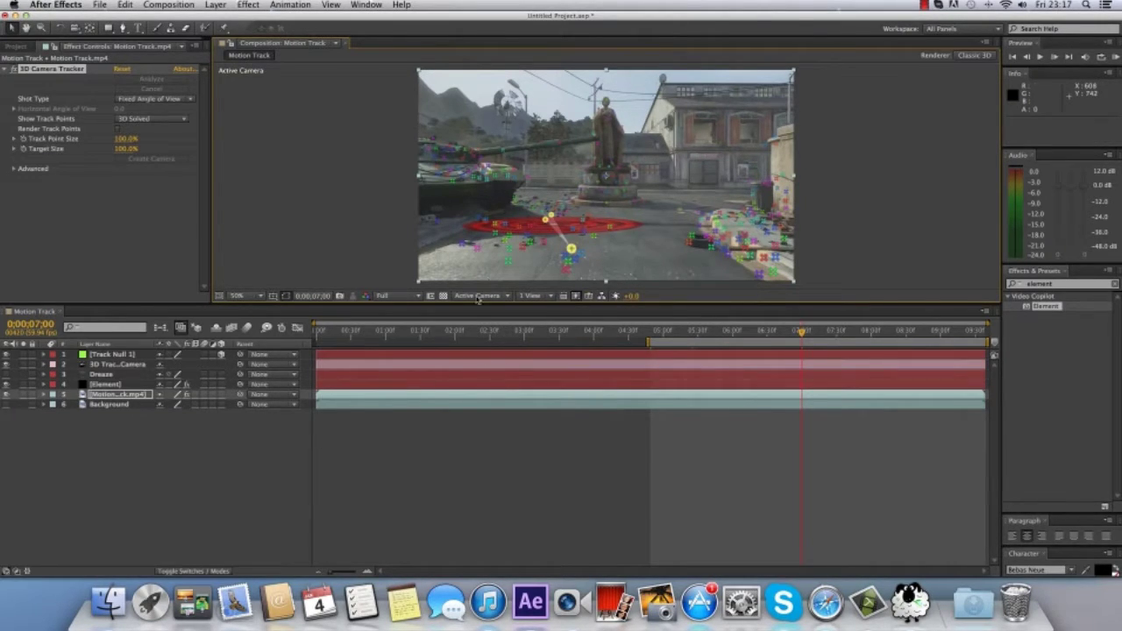
Open the Element layer's Scene Setup and extrude the DREAZE text path into a 3D model.
left_click(121, 396)
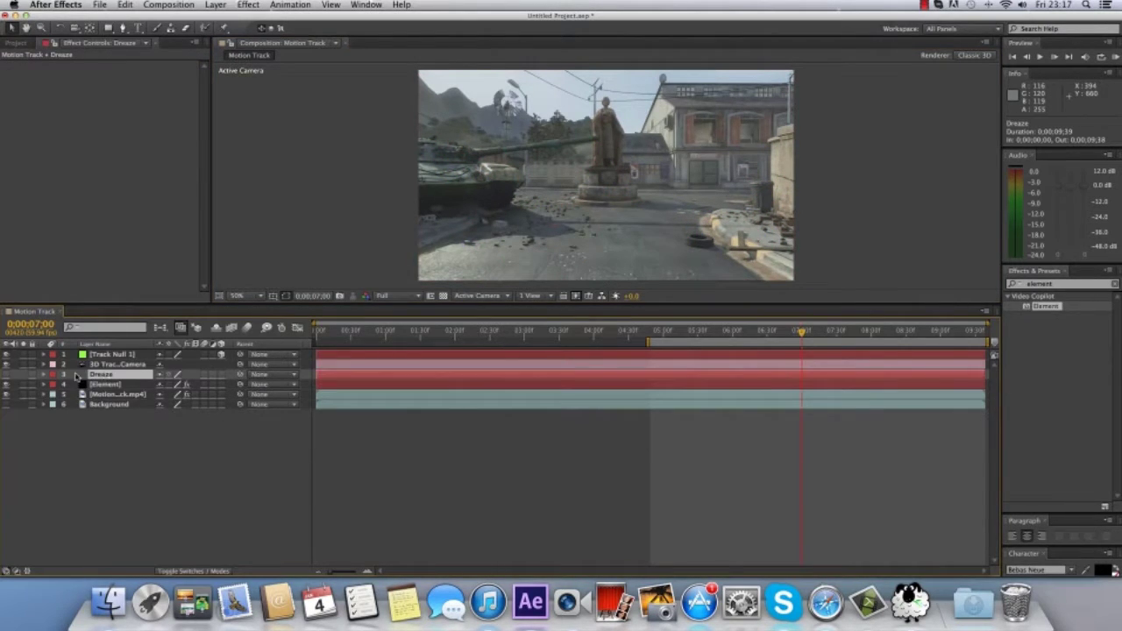
left_click(103, 384)
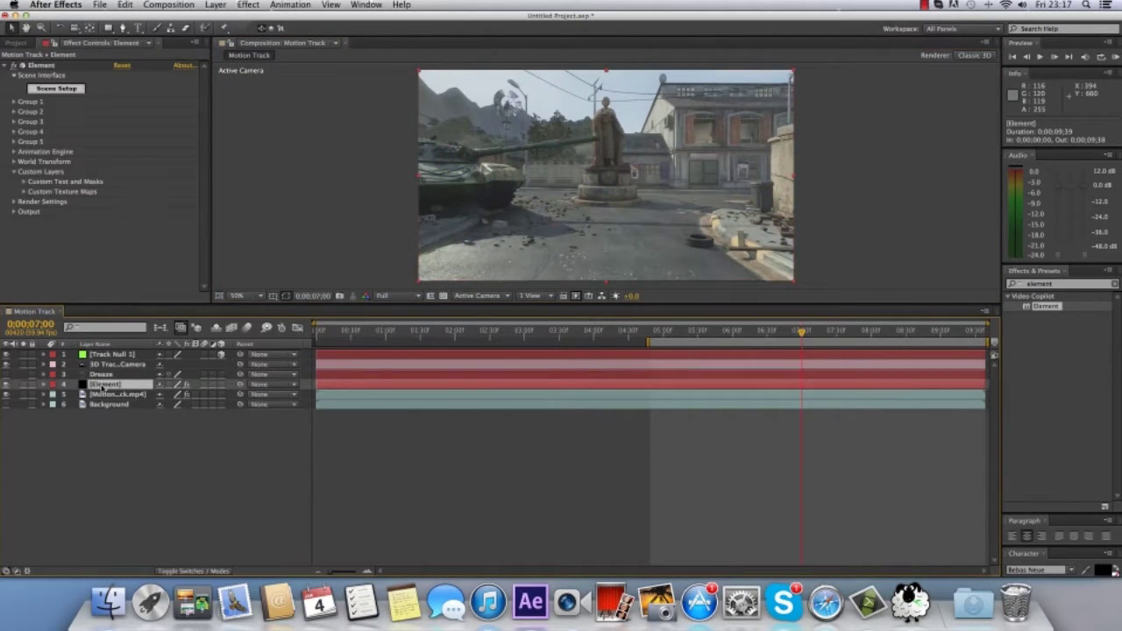
left_click(54, 89)
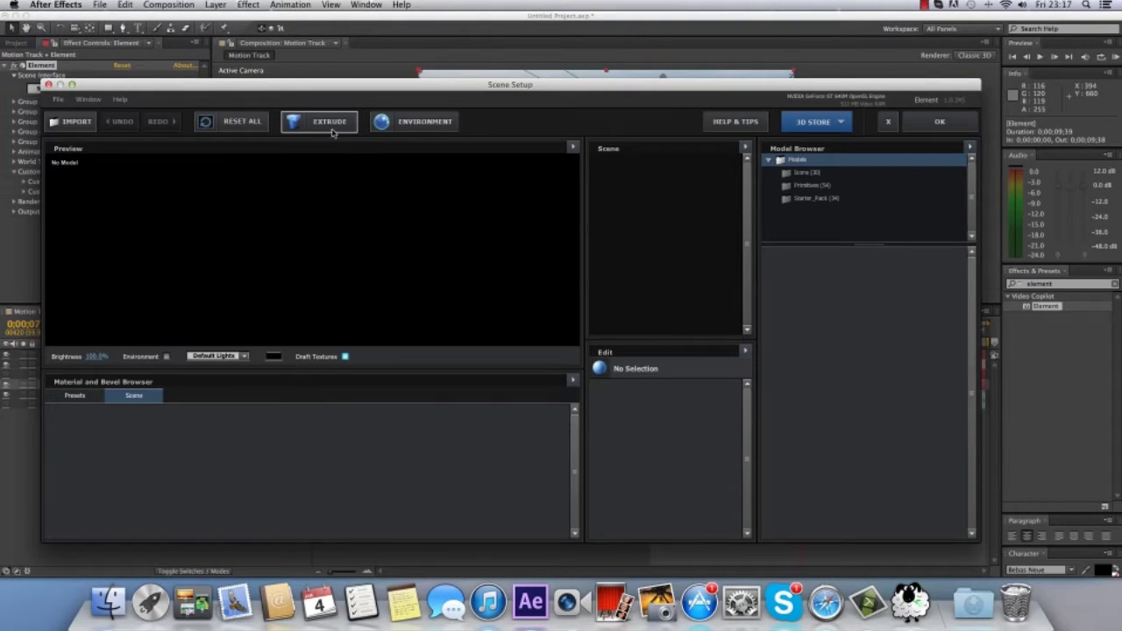
left_click(330, 122)
left_click_drag(274, 317, 243, 327)
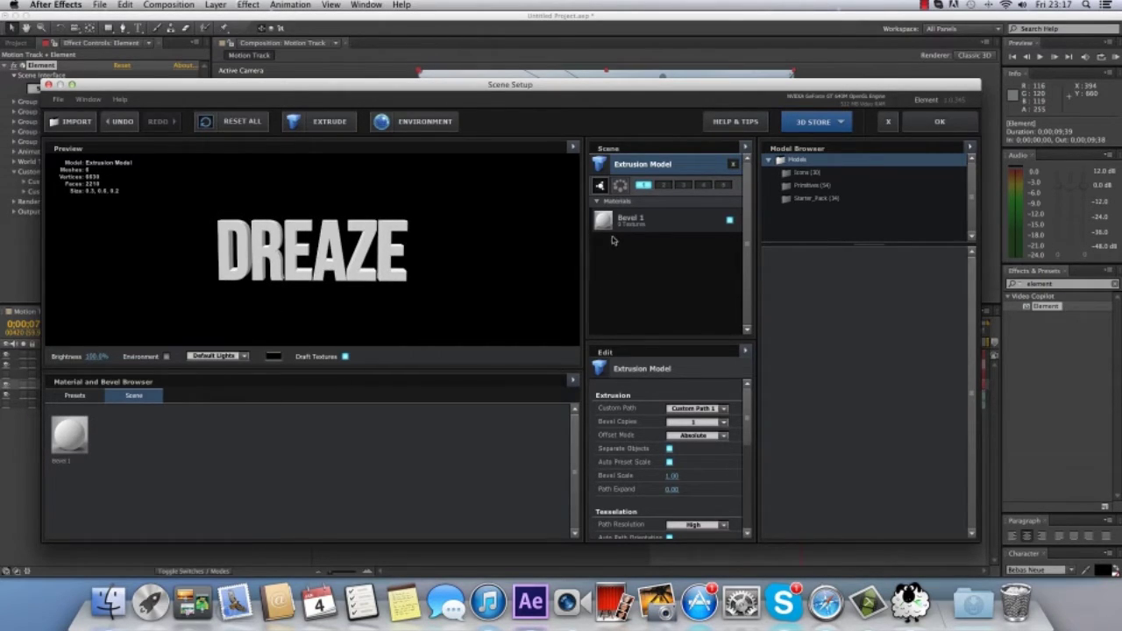
Apply the Detective bevel preset to the DREAZE extrusion model and inspect it from another angle.
left_click(77, 396)
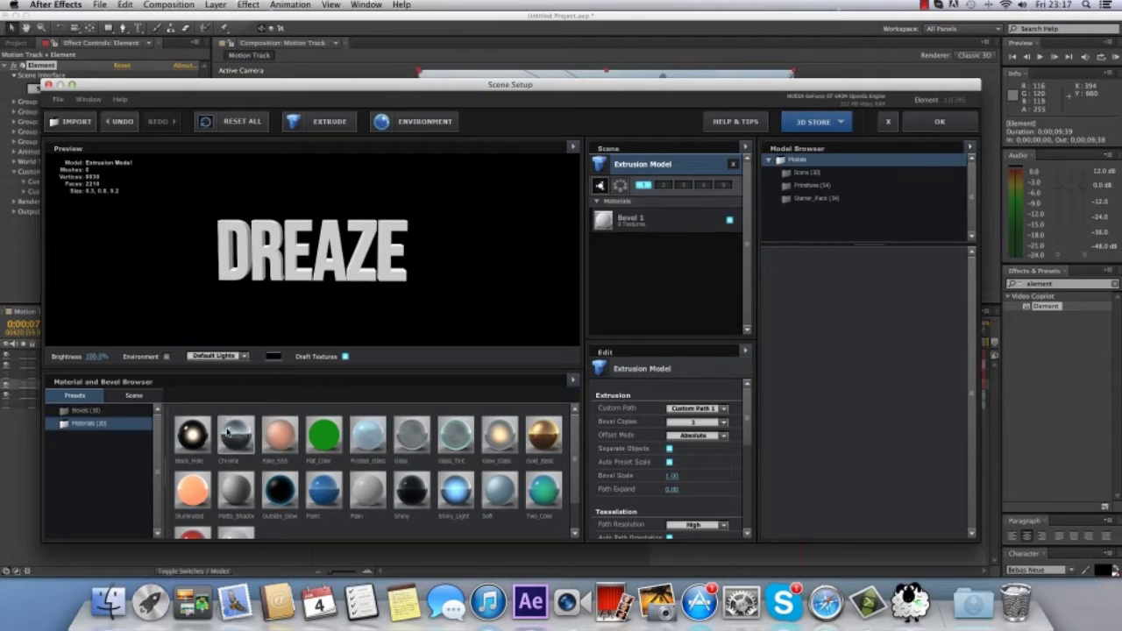
left_click(83, 411)
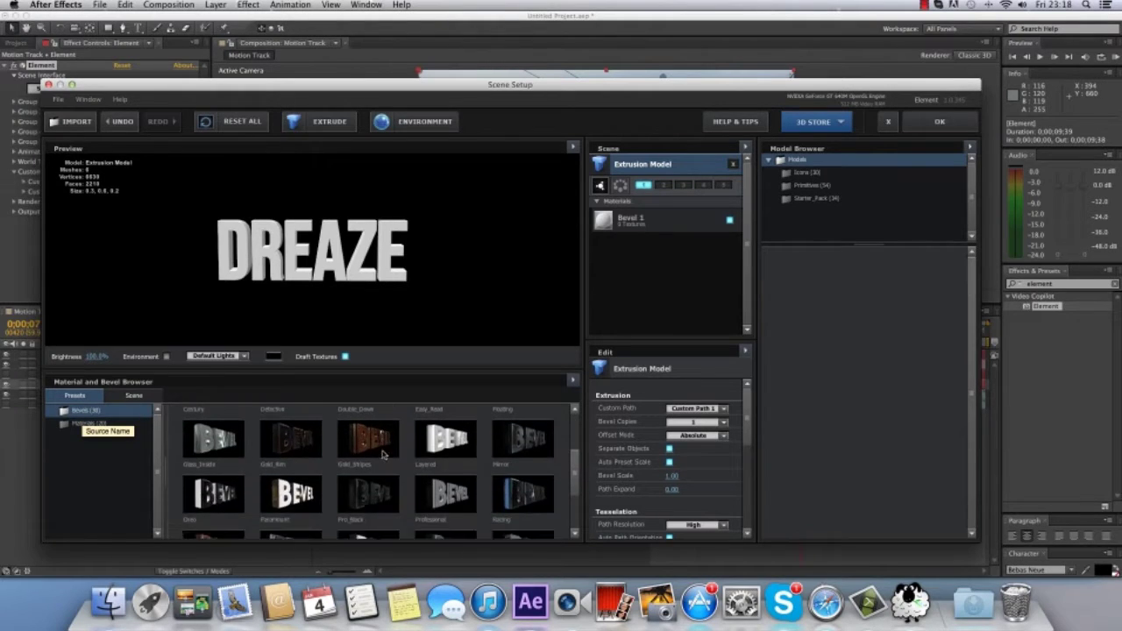
scroll(333, 438, "down", 2)
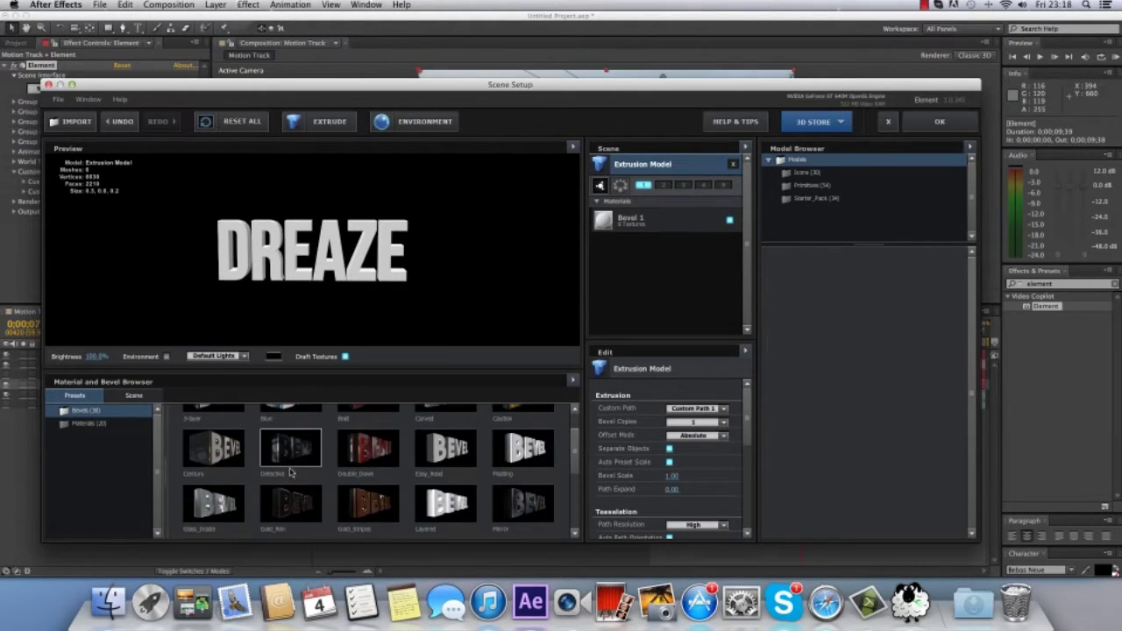
left_click_drag(321, 270, 219, 285)
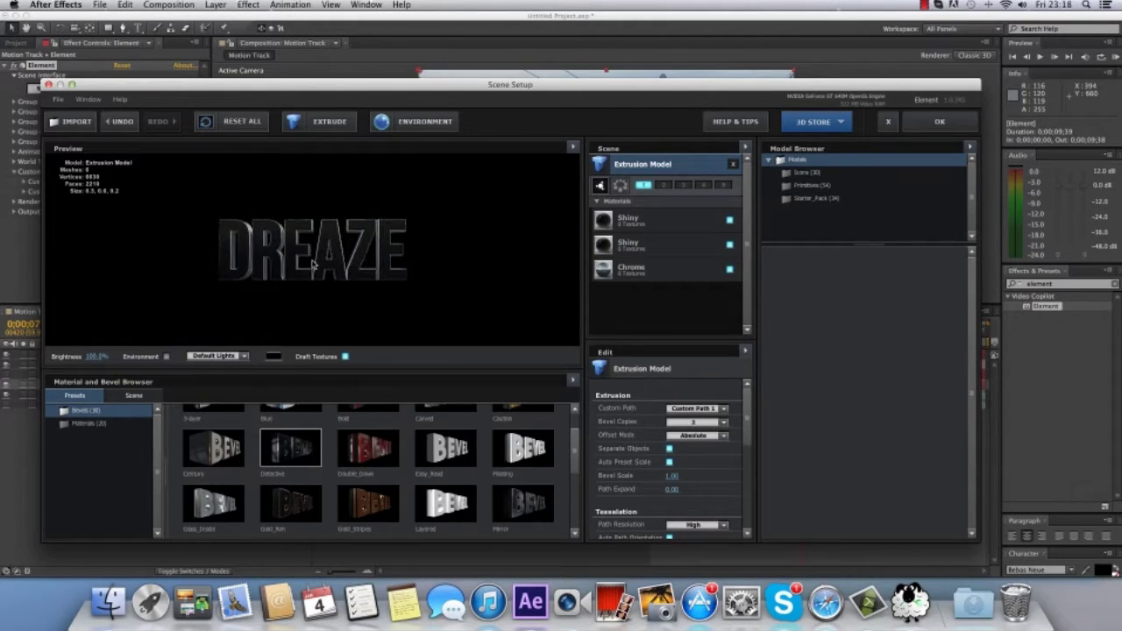
left_click_drag(295, 325, 347, 279)
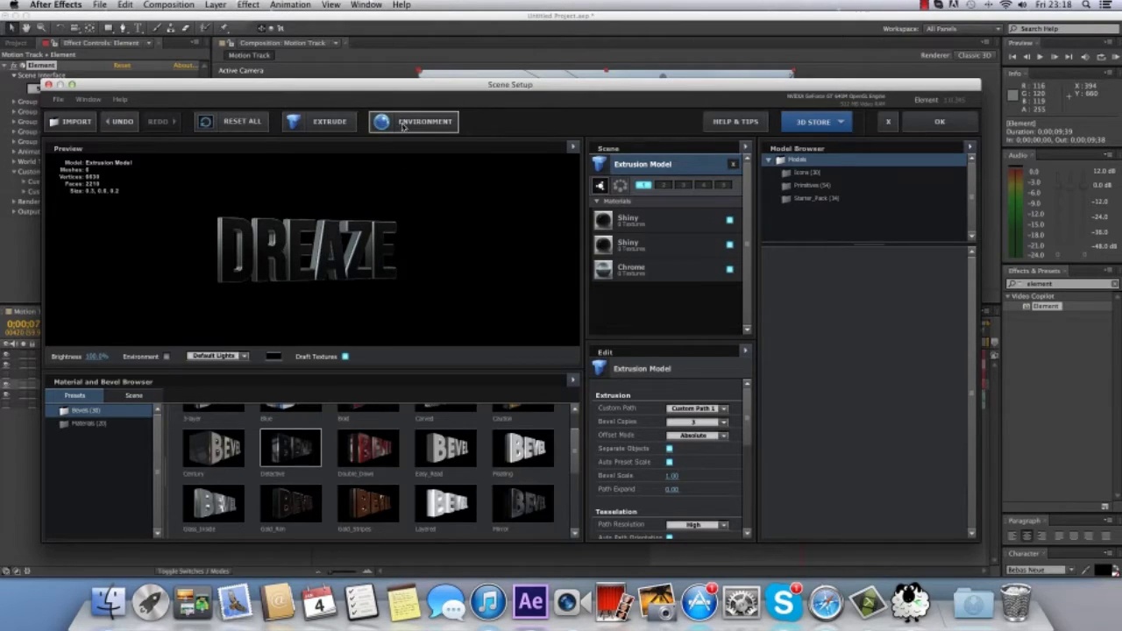
Use Custom Layer 1 [Motion Track.mp4] as the Element environment texture and accept the scene setup.
left_click(403, 125)
left_click(556, 148)
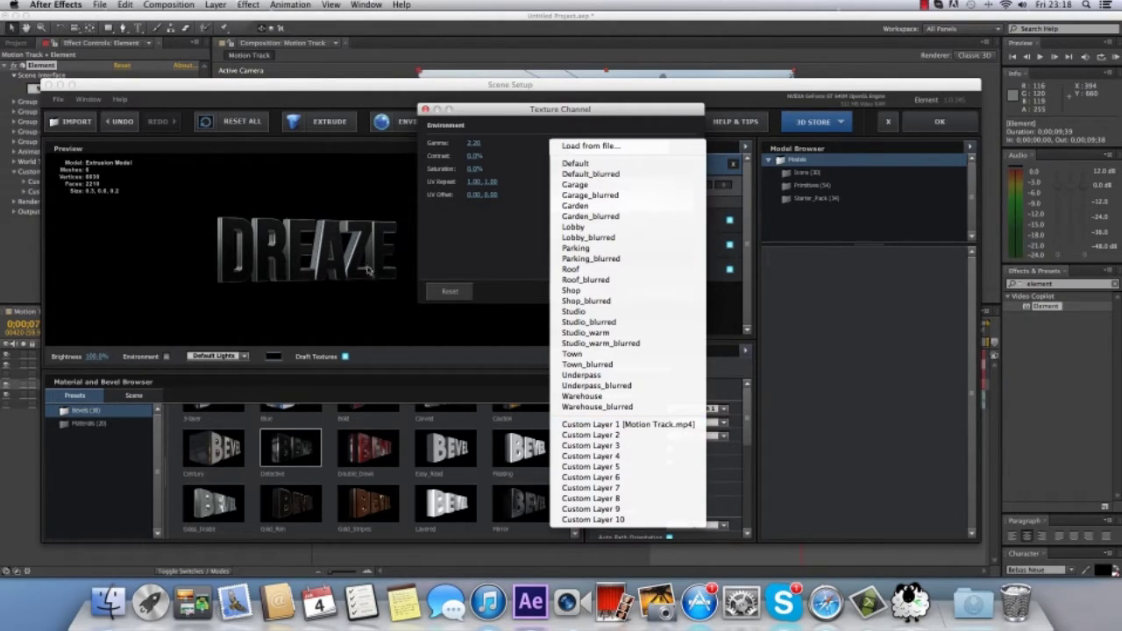
left_click(618, 426)
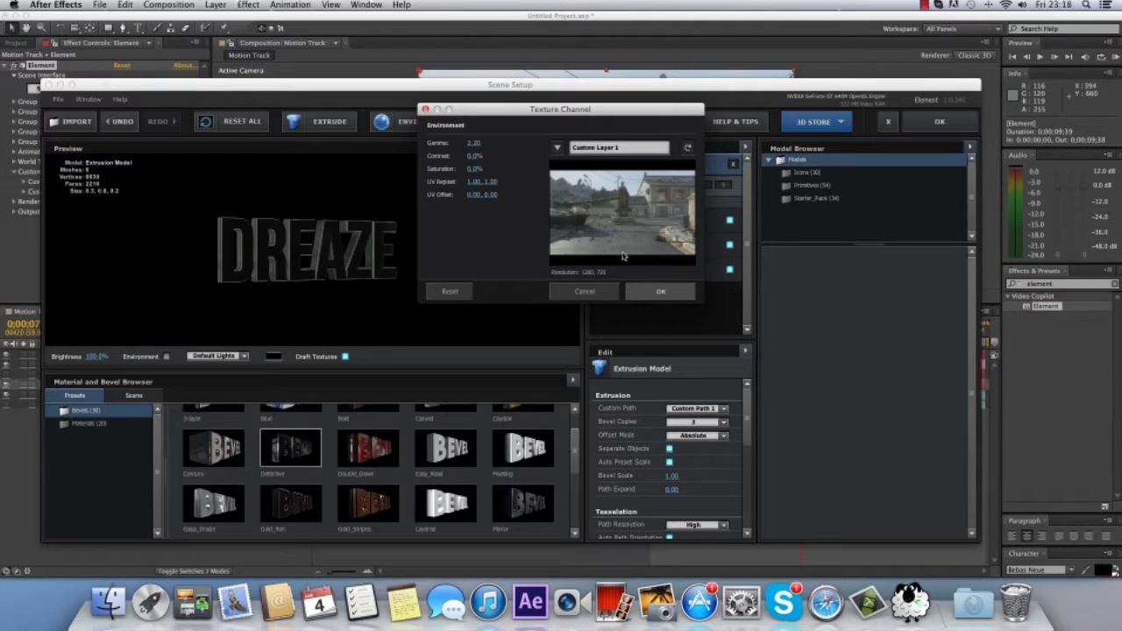
left_click(659, 292)
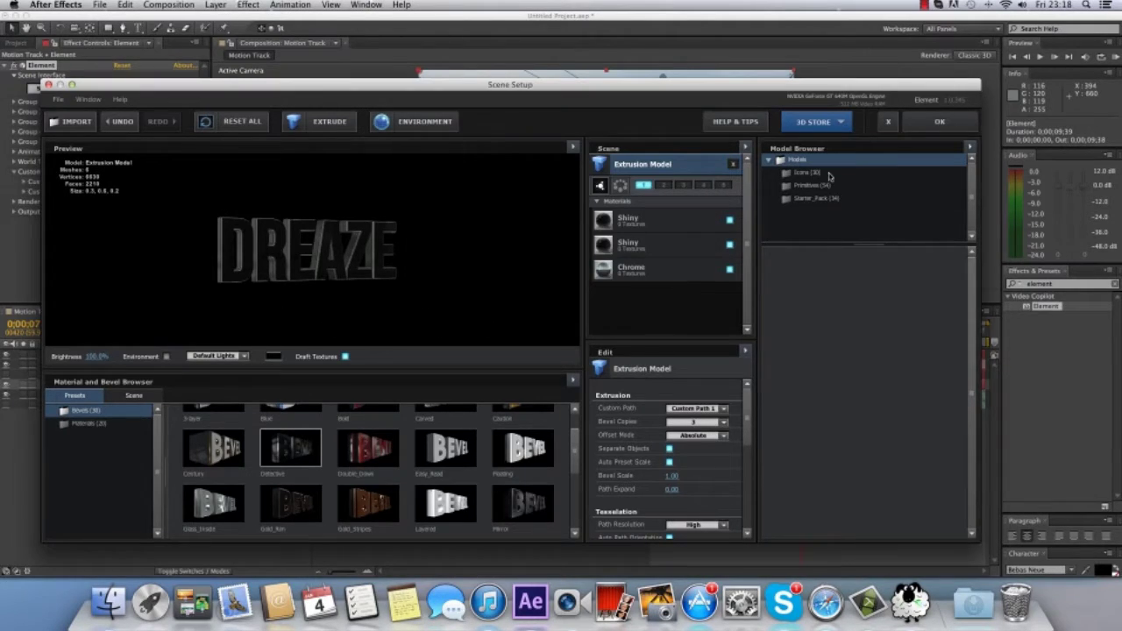
scroll(298, 295, "up", 3)
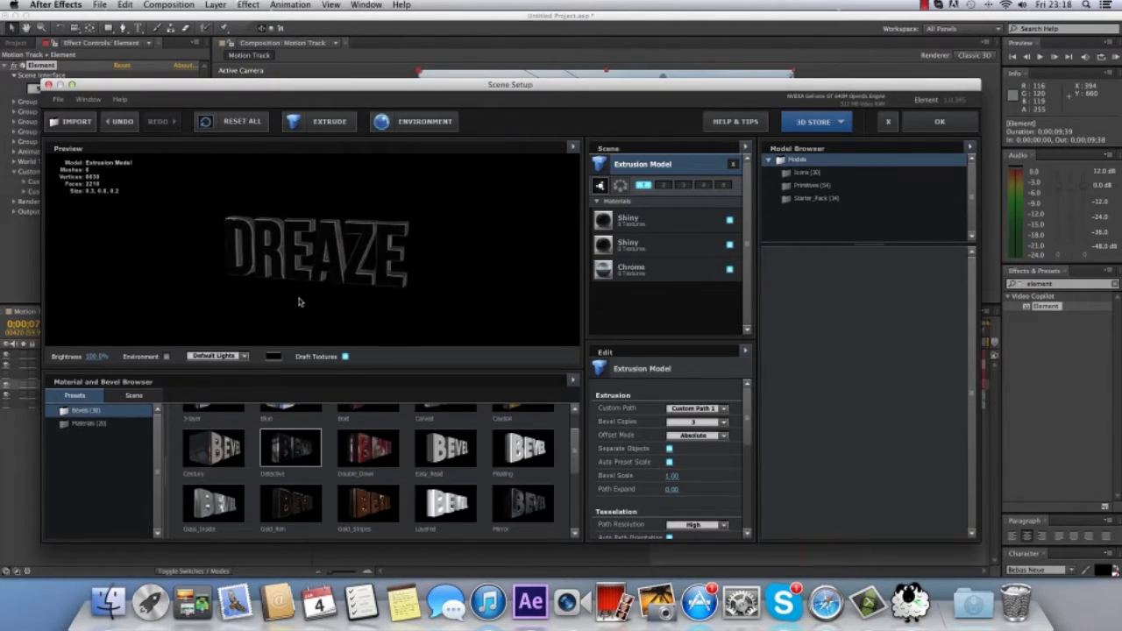
left_click(939, 126)
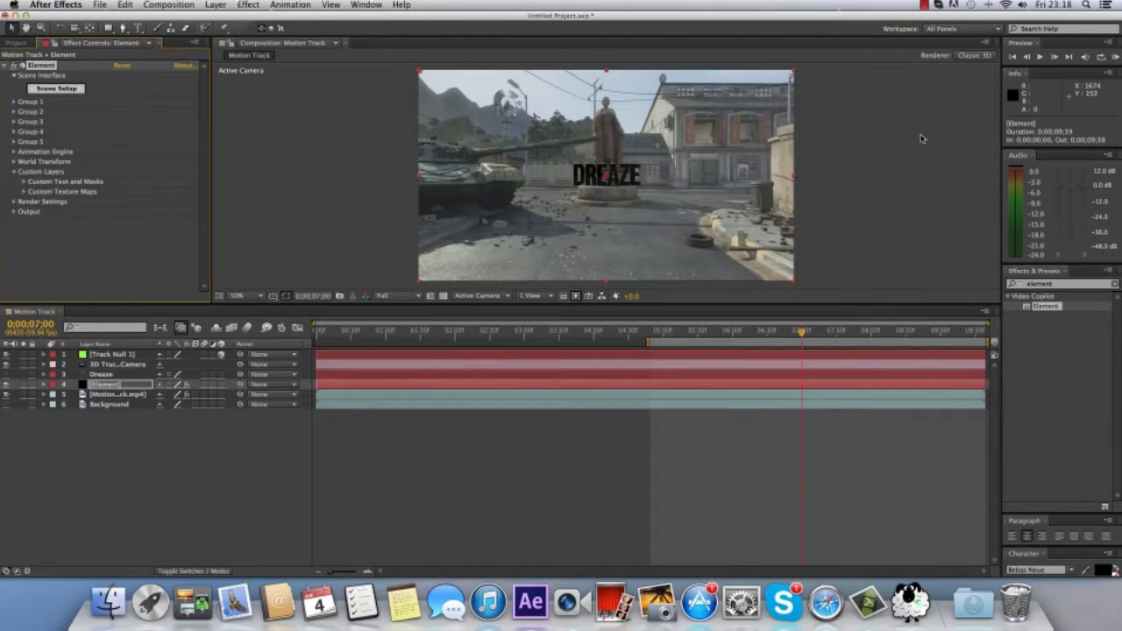
Reveal the Track Null 1 layer's position and the Element effect's Group 1 Particle Replicator settings.
left_click(97, 383)
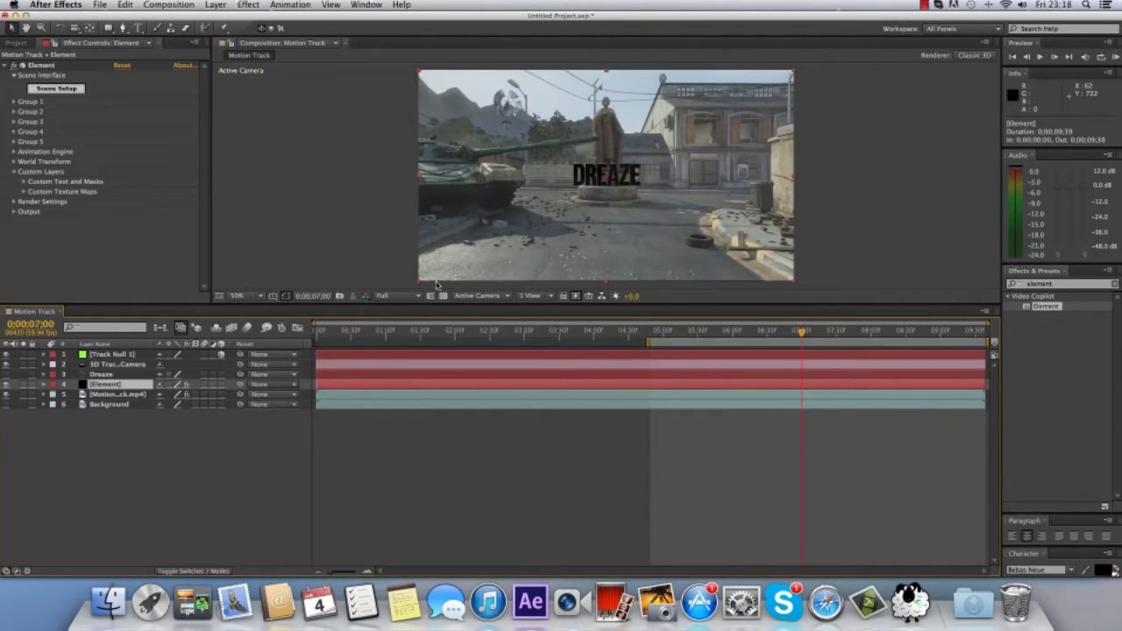
left_click(121, 354)
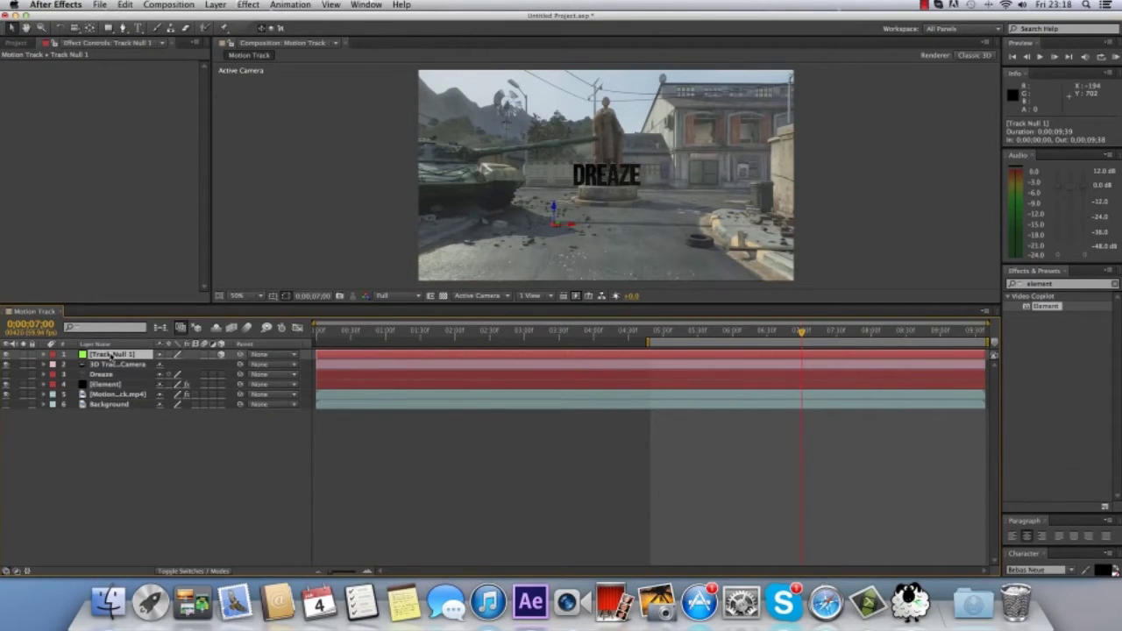
key("p")
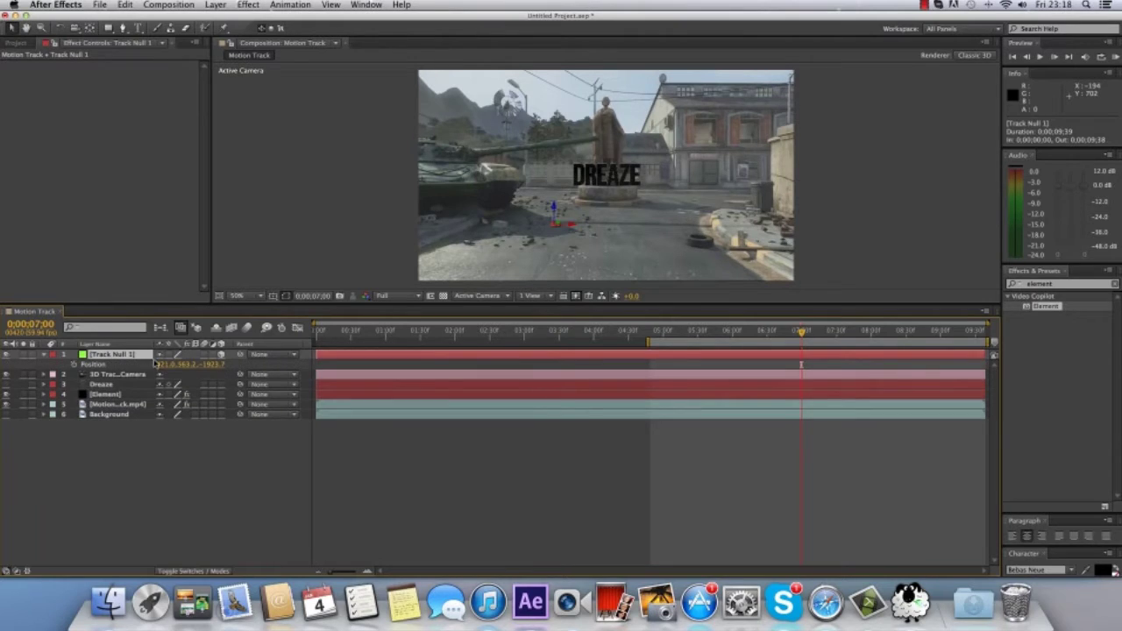
left_click(108, 396)
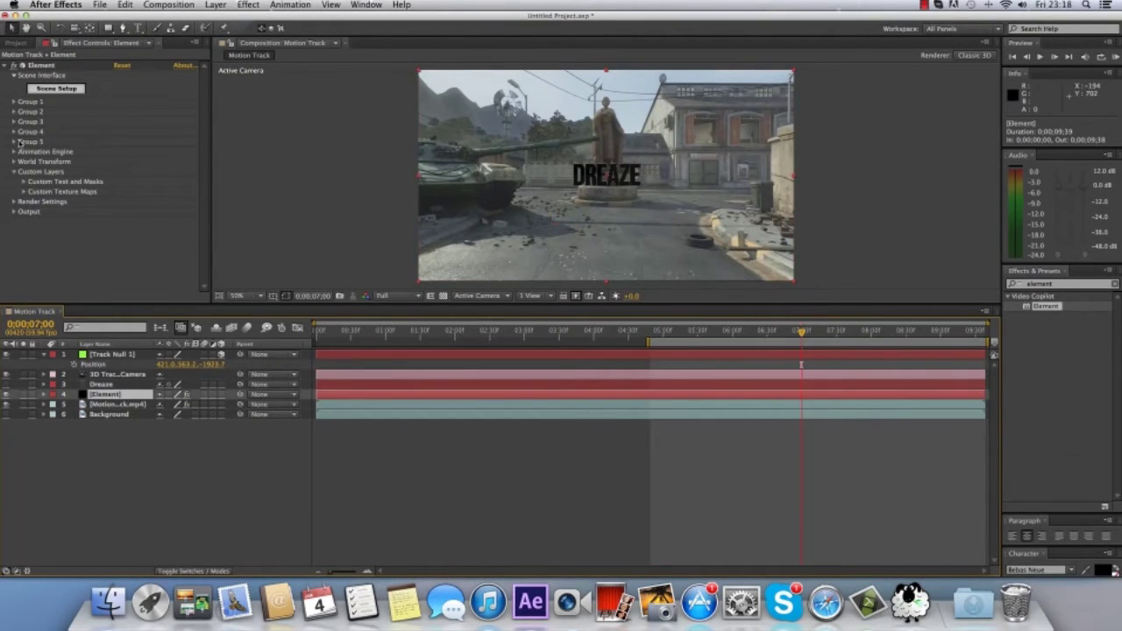
left_click(14, 172)
left_click(14, 103)
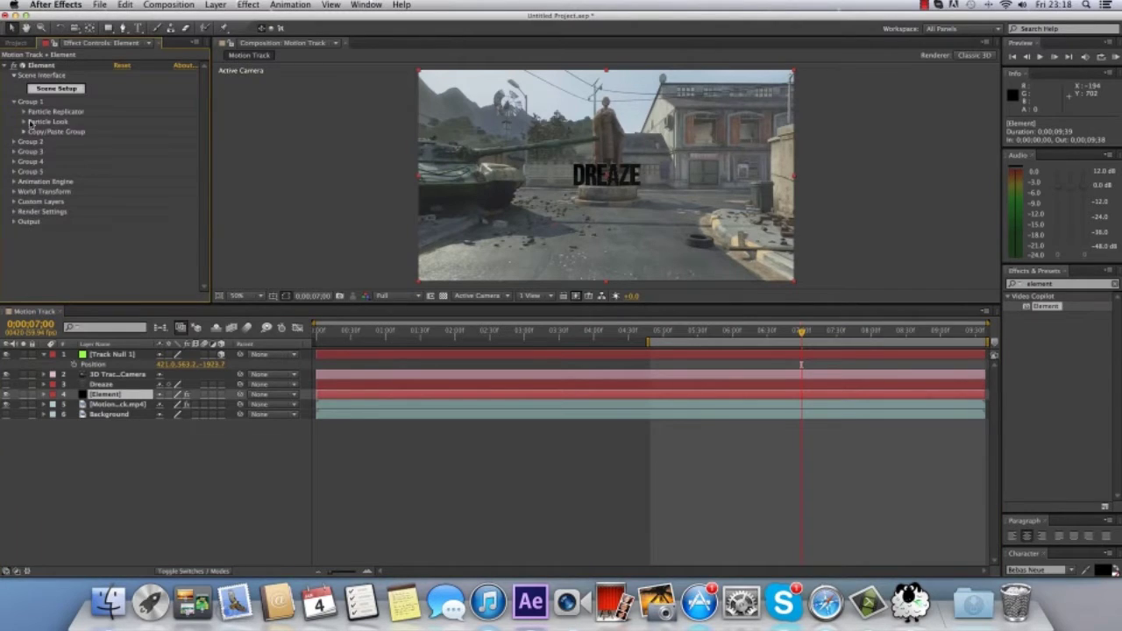
left_click(24, 112)
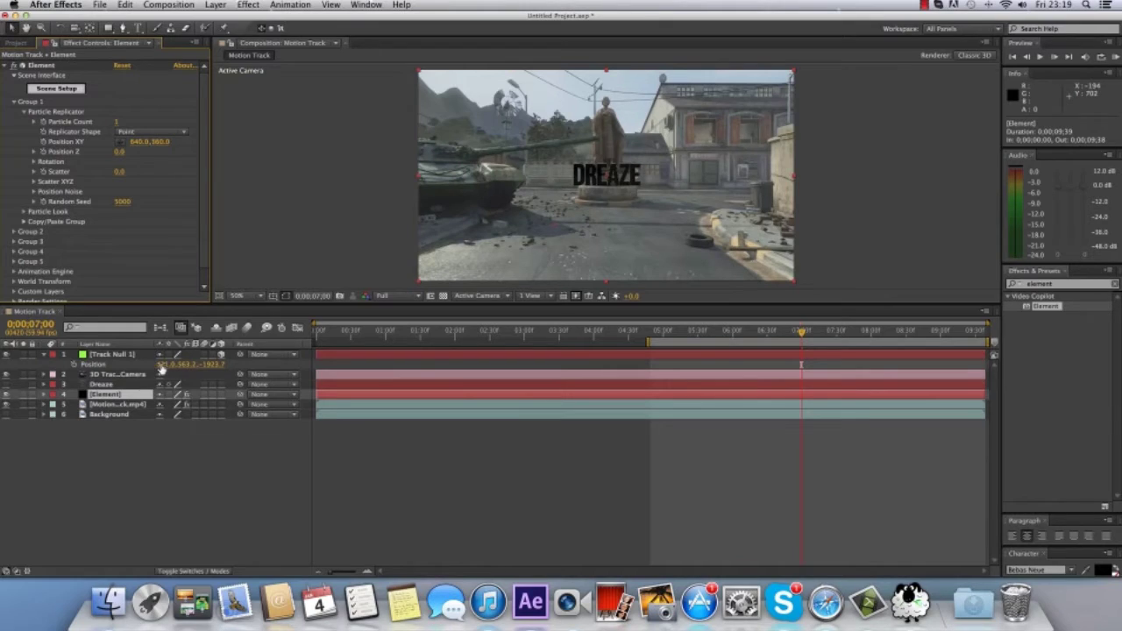
Match Group 1 to Track Null 1 by setting Position XY to 421.0, 563.2 and Position Z to -1923.7.
left_click(138, 142)
type("421")
key("Return")
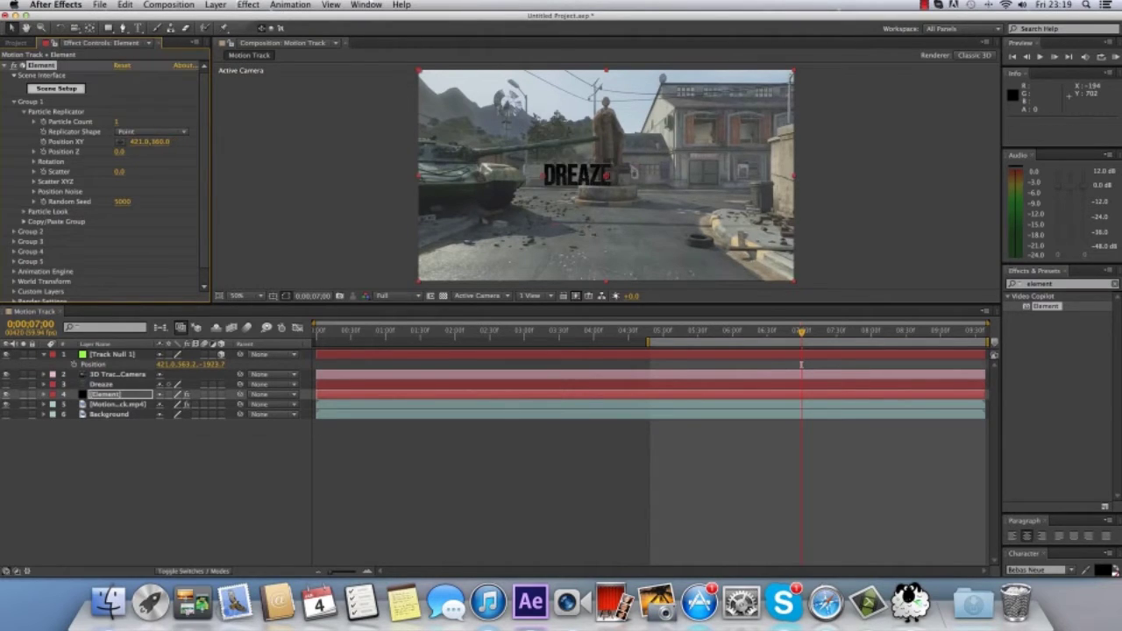
left_click(162, 142)
key("BackSpace")
type("563.2")
key("Return")
left_click(120, 151)
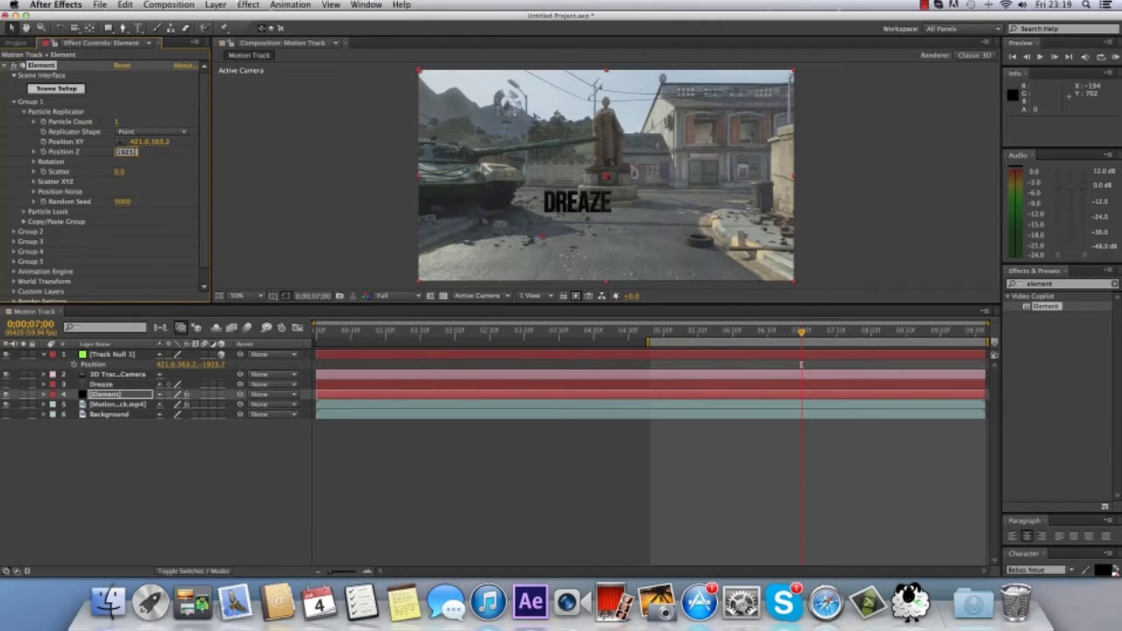
key("Return")
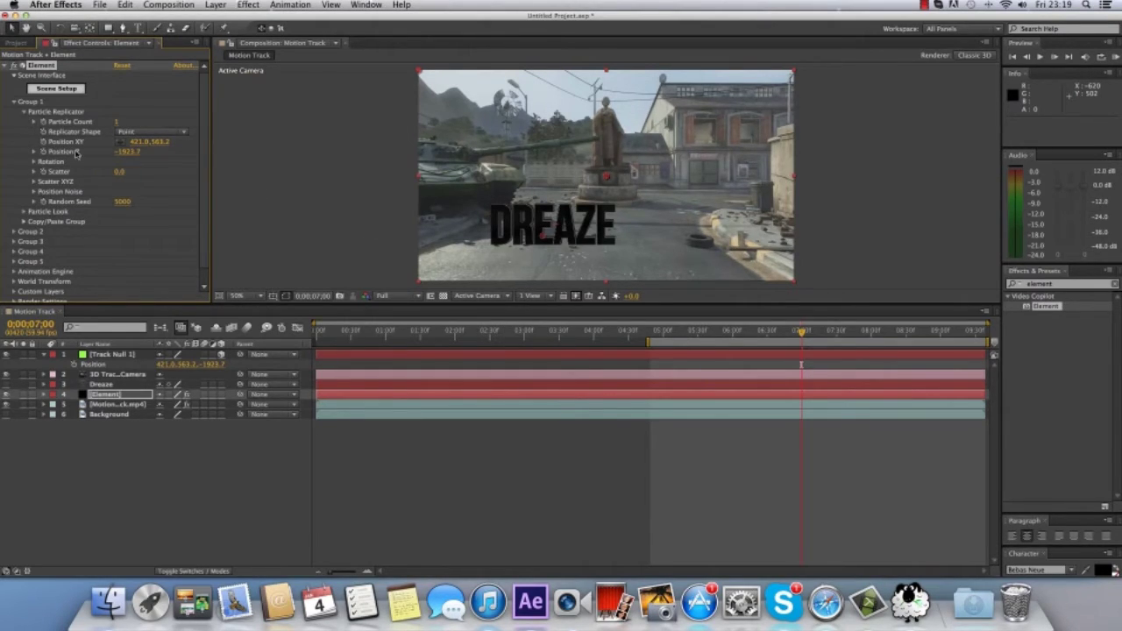
Examine the X, Y and Z rotation settings in Group 1's Particle Replicator.
left_click(25, 112)
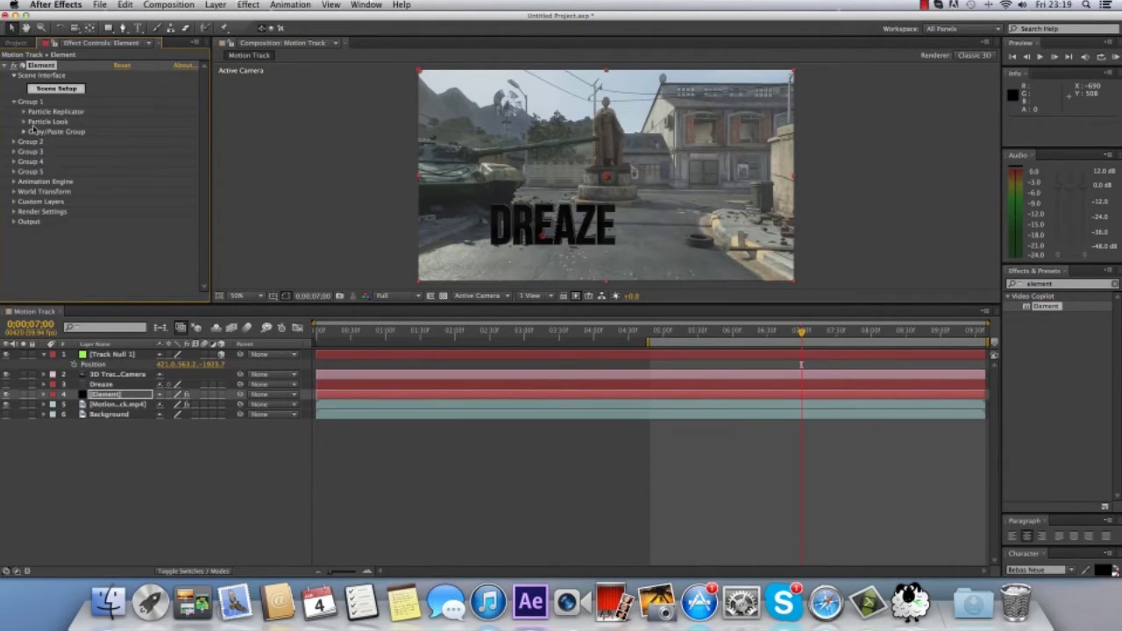
left_click(25, 112)
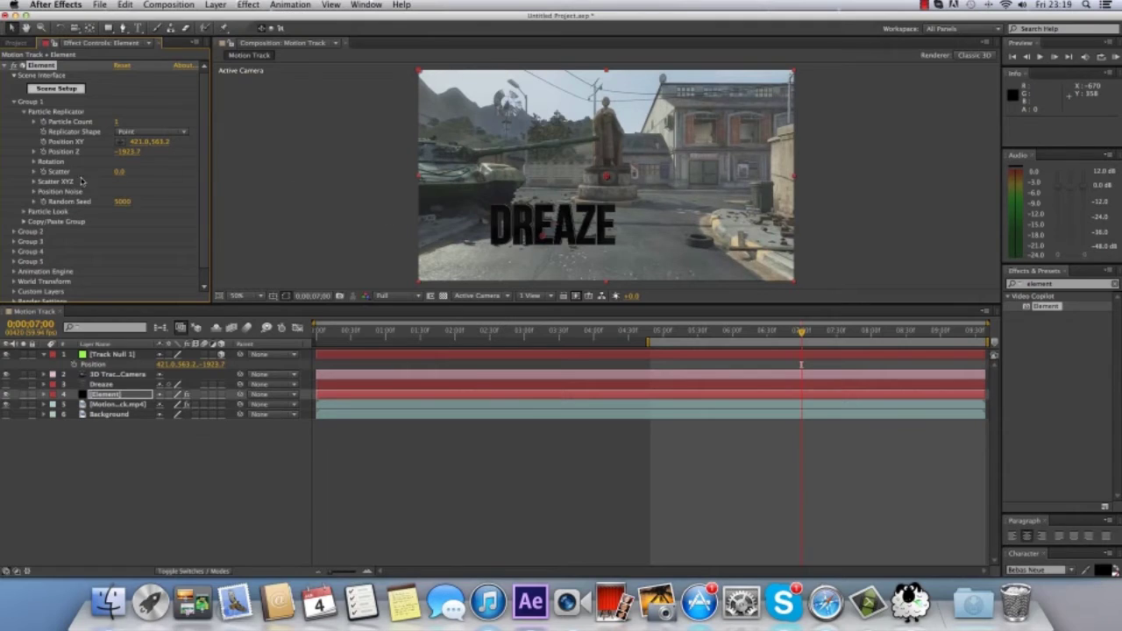
left_click(34, 162)
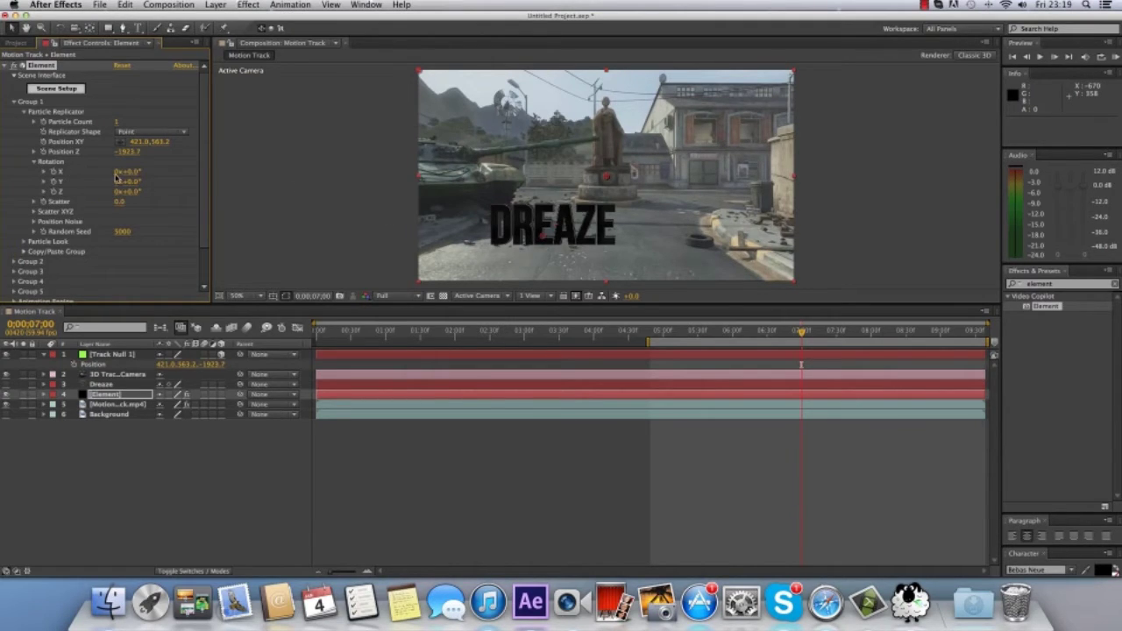
left_click_drag(128, 172, 101, 177)
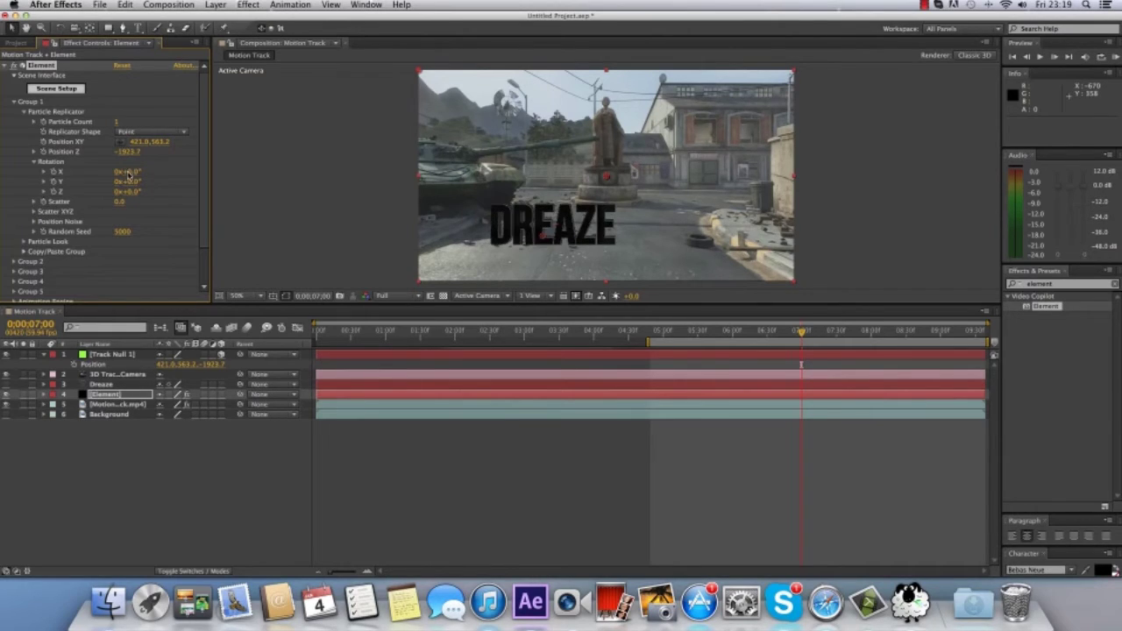
left_click(34, 163)
left_click(24, 111)
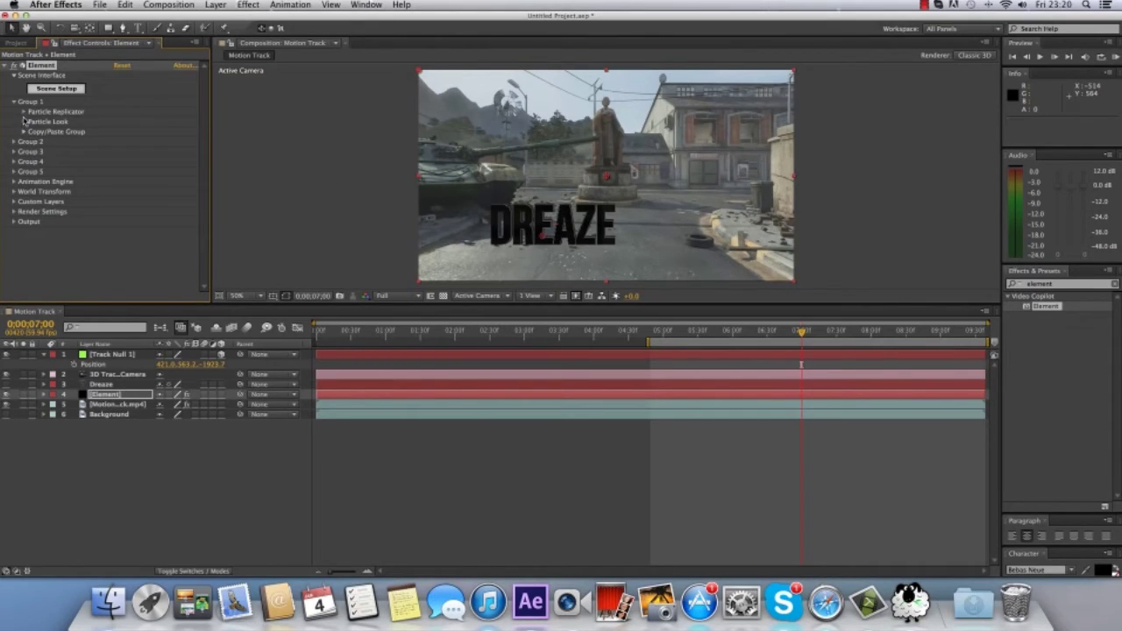
Set the Group 1 Particle Look size to 12.5 to enlarge the DREAZE title.
left_click(23, 122)
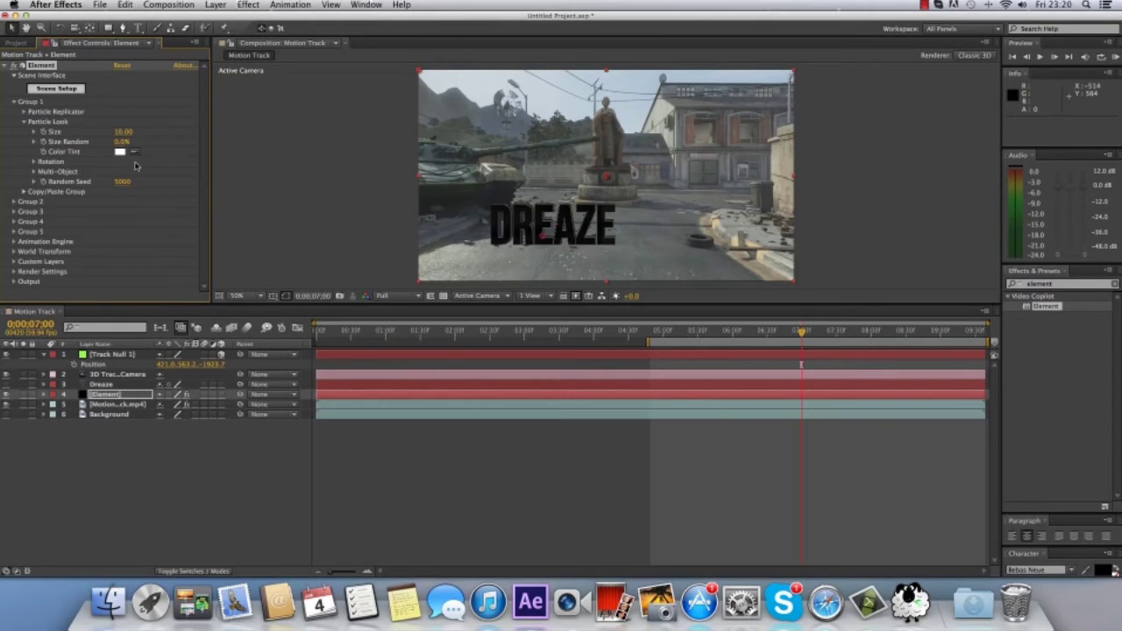
mouse_move(123, 132)
left_mouse_down()
mouse_move(107, 132)
mouse_move(119, 131)
left_mouse_up()
left_click(123, 131)
key("BackSpace")
type("12.5")
key("Return")
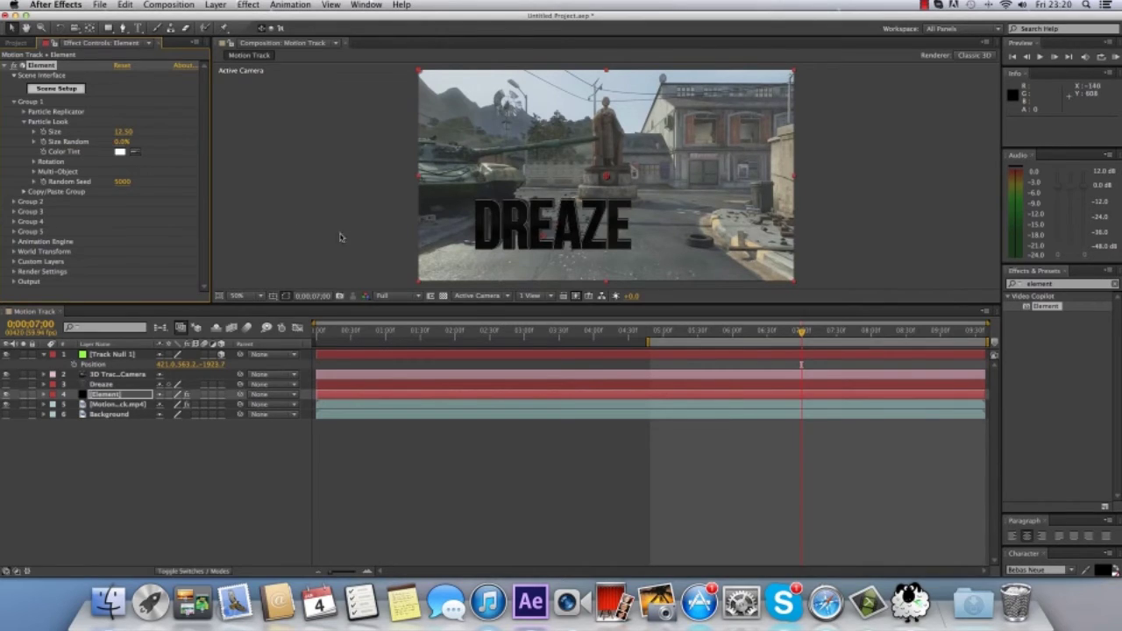
Move the DREAZE title in front of the statue by setting Group 1's Position XY to about 681.0, 378.2.
left_click(24, 122)
left_click(23, 111)
left_click_drag(162, 141, 307, 163)
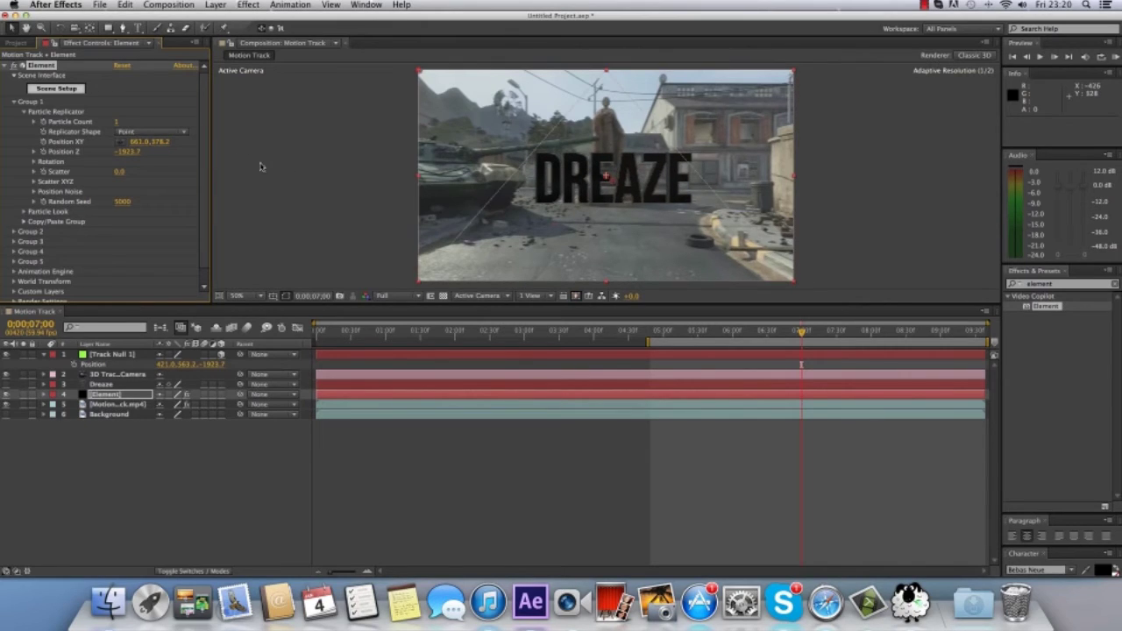
left_click(24, 113)
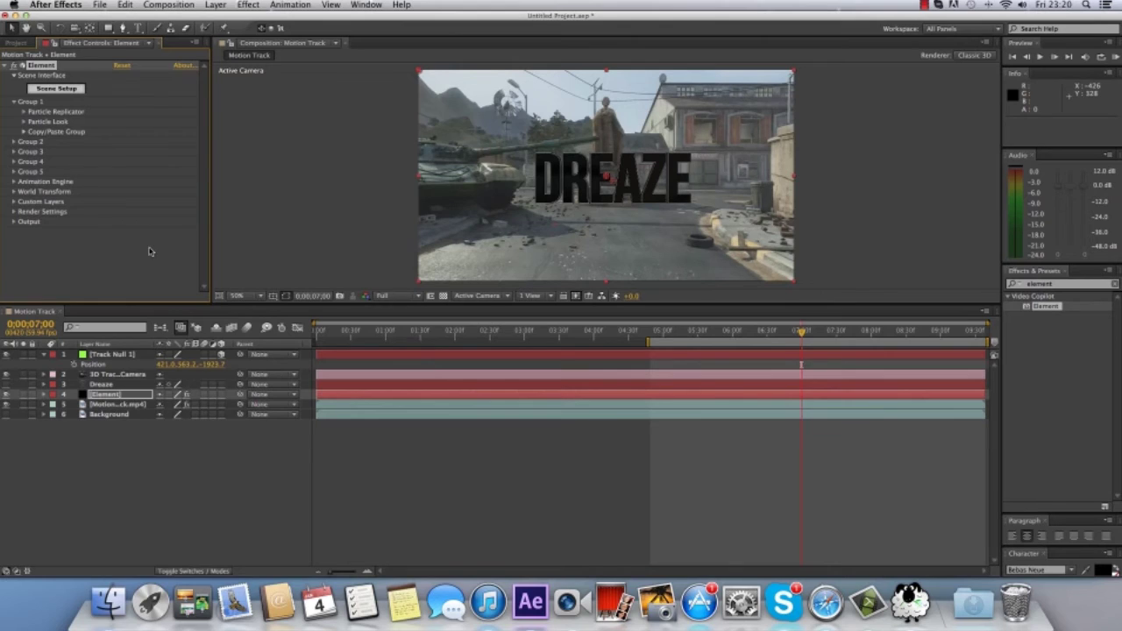
Go to 0;00;05;53 and reveal the Element layer's opacity.
left_click_drag(712, 335, 741, 335)
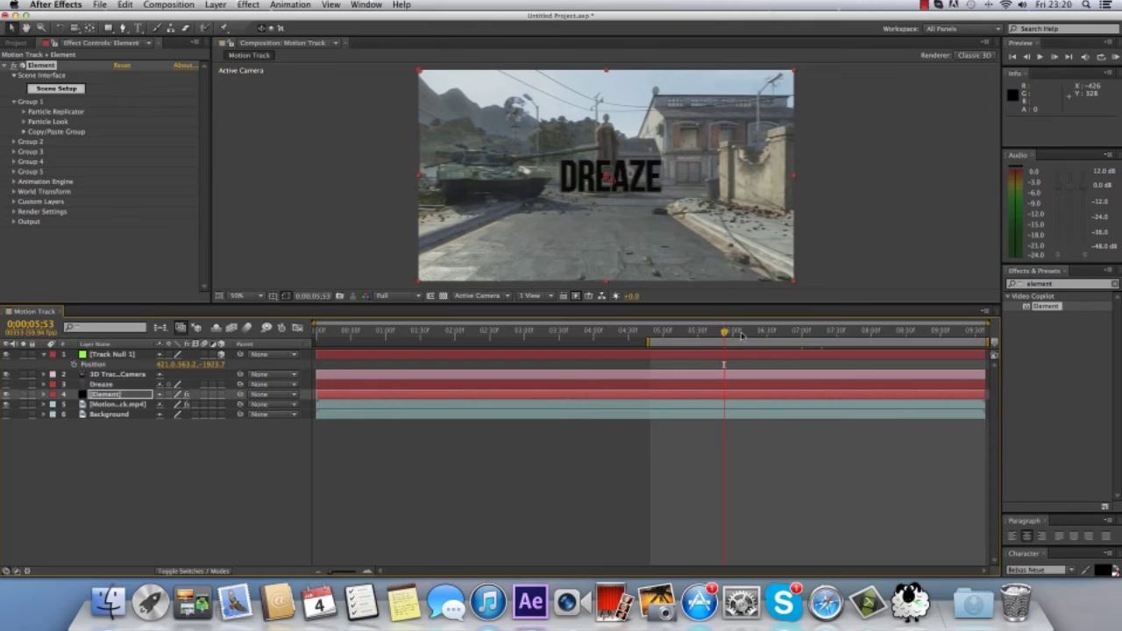
left_click(98, 394)
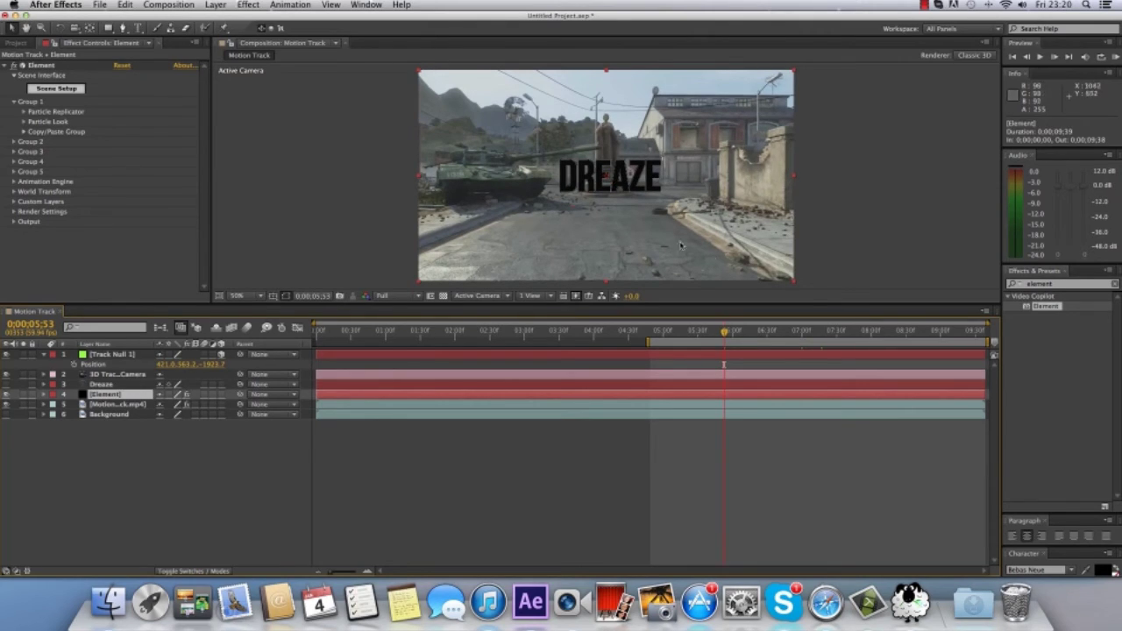
key("alt+shift+t")
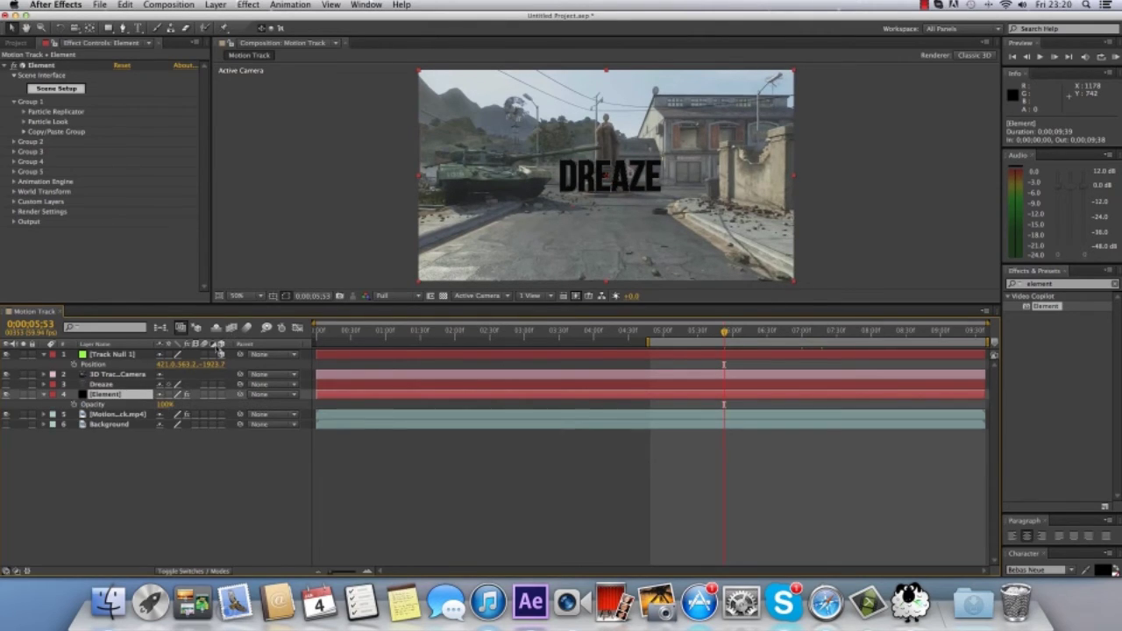
Try the Element layer at 0% opacity, preview the footage, and restore the opacity to 100%.
left_click_drag(166, 404, 157, 414)
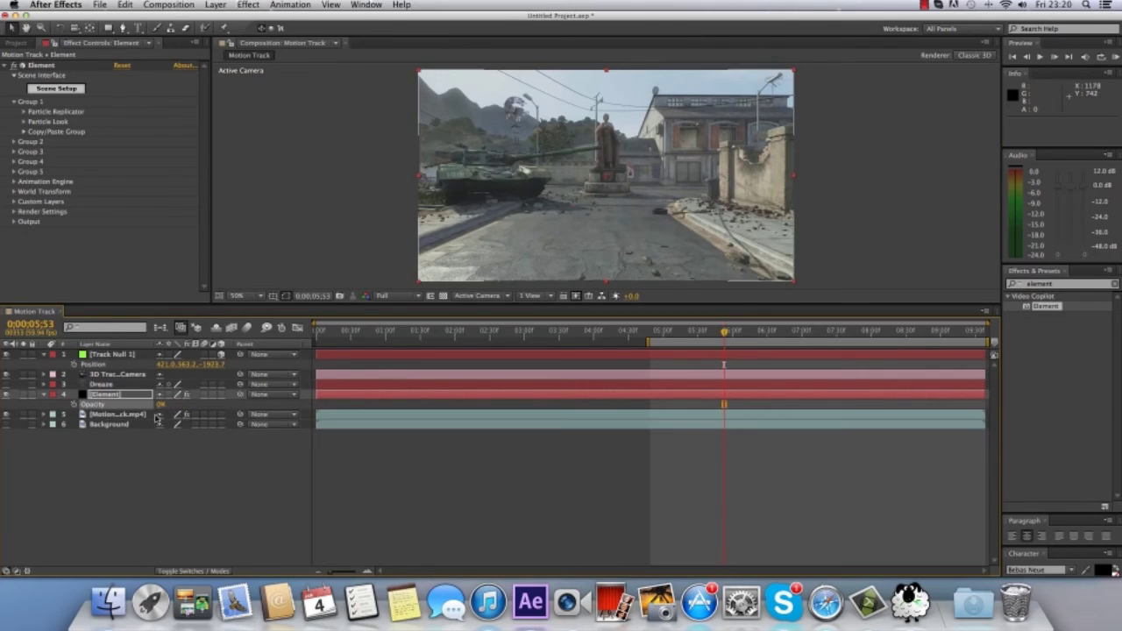
key("space")
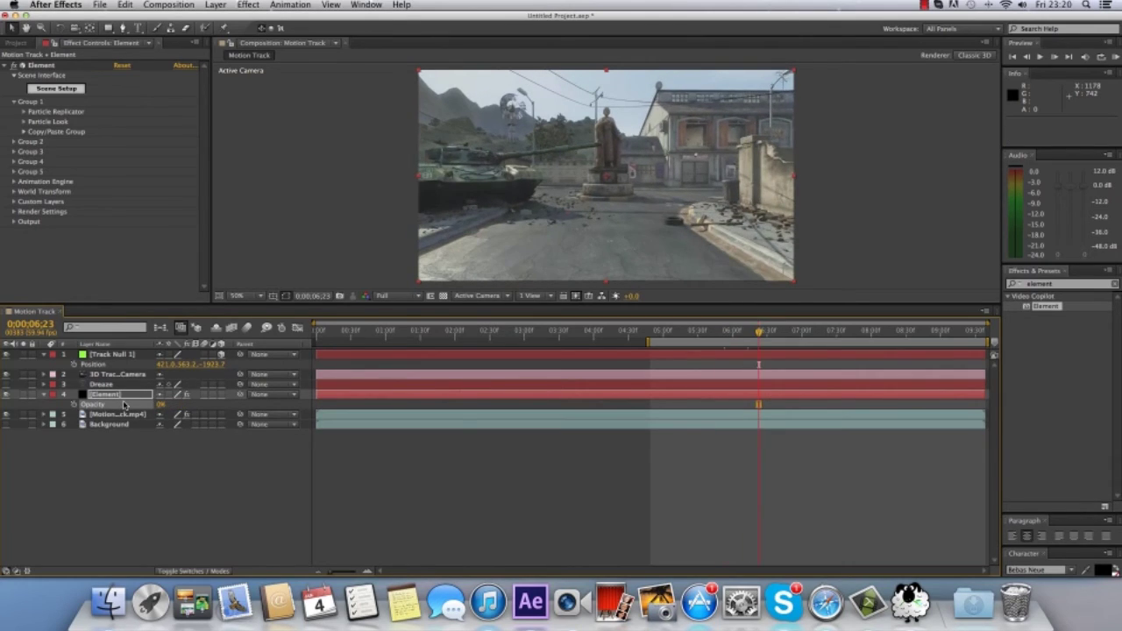
left_click(161, 404)
type("100")
key("Return")
Go to 0;00;05;51 and select the Element layer.
mouse_move(736, 333)
left_mouse_down()
mouse_move(777, 333)
mouse_move(692, 333)
mouse_move(722, 333)
left_mouse_up()
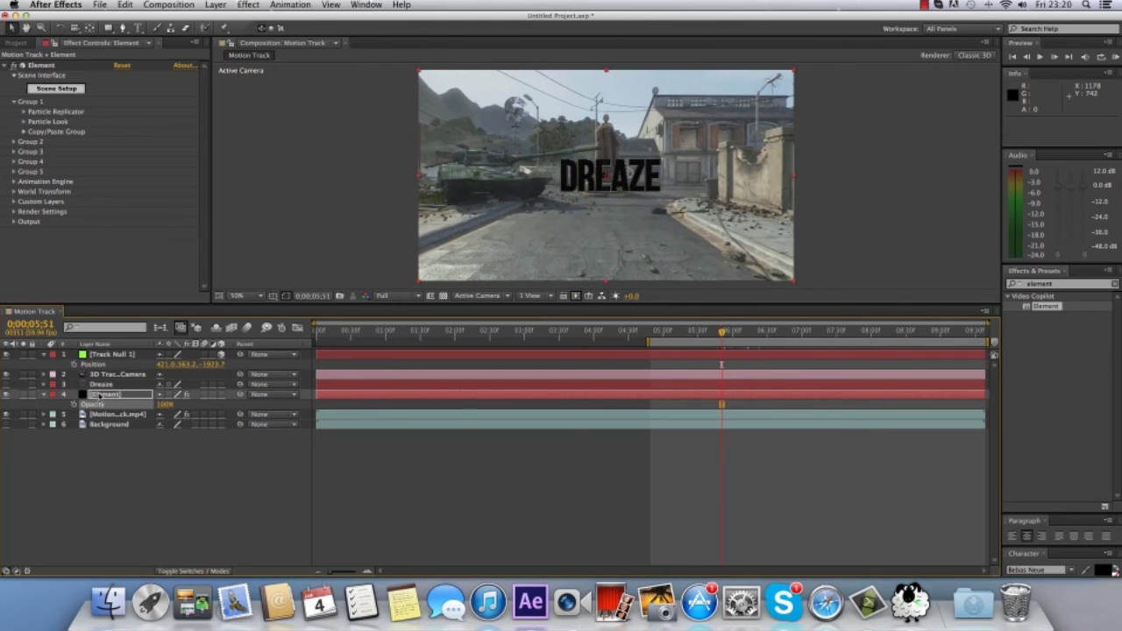
left_click(102, 395)
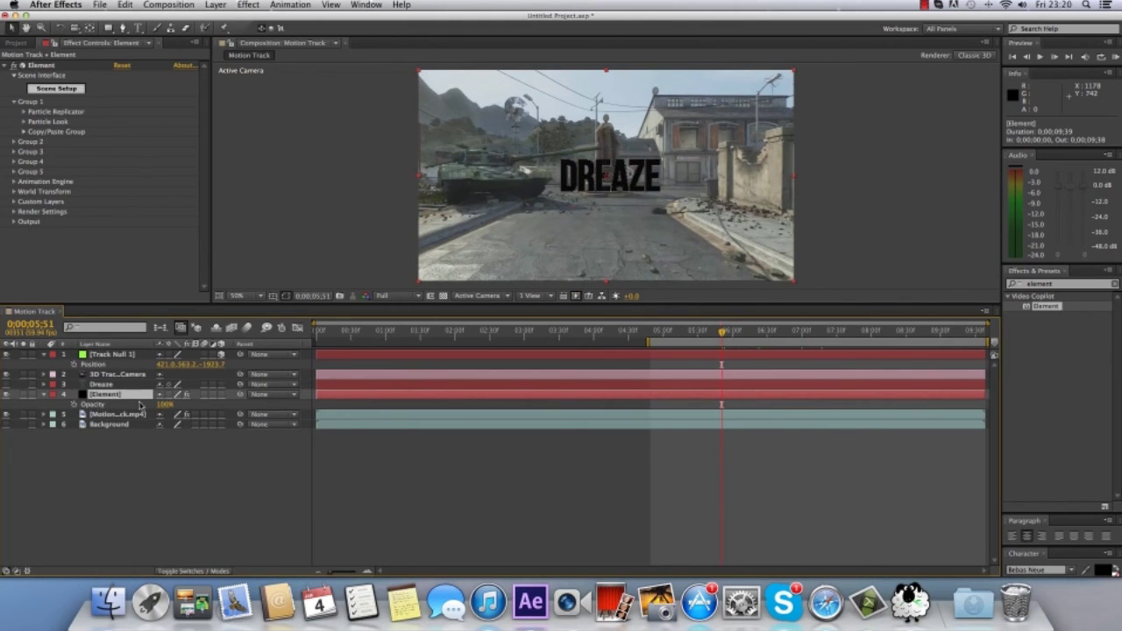